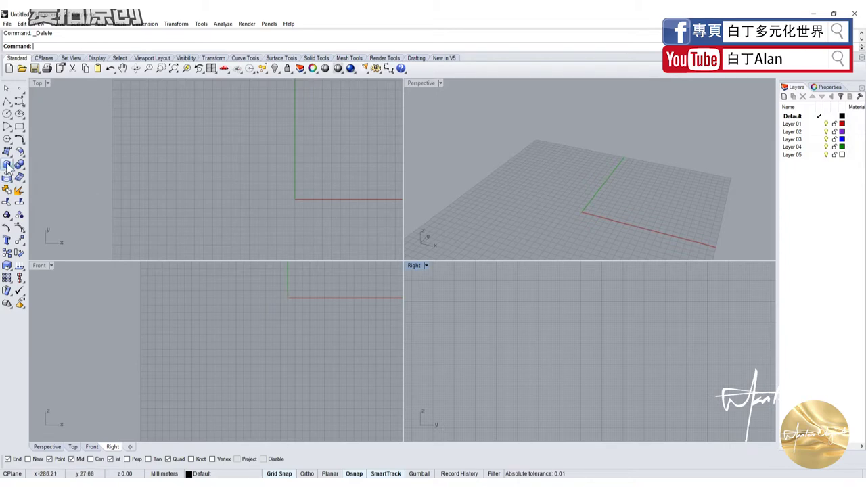
# - Draw a rectangle on the ground plane in the Top view
pyautogui.click(19, 127)
pyautogui.click(262, 196)
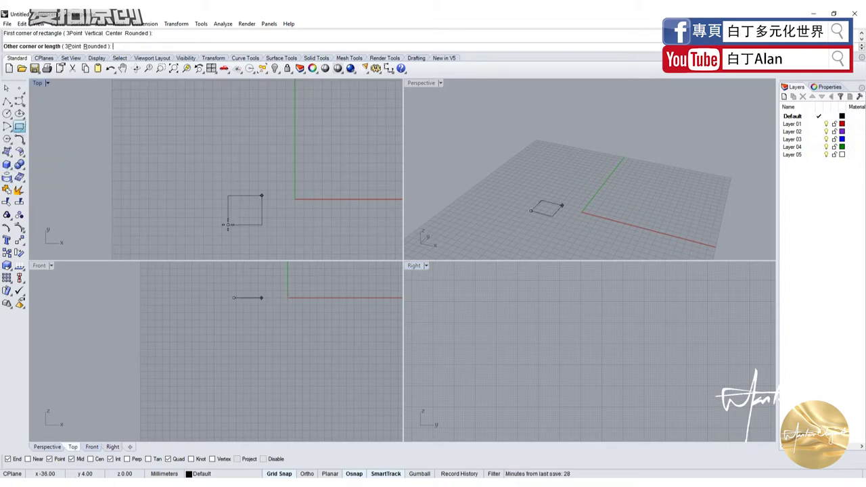
pyautogui.click(311, 159)
pyautogui.click(9, 167)
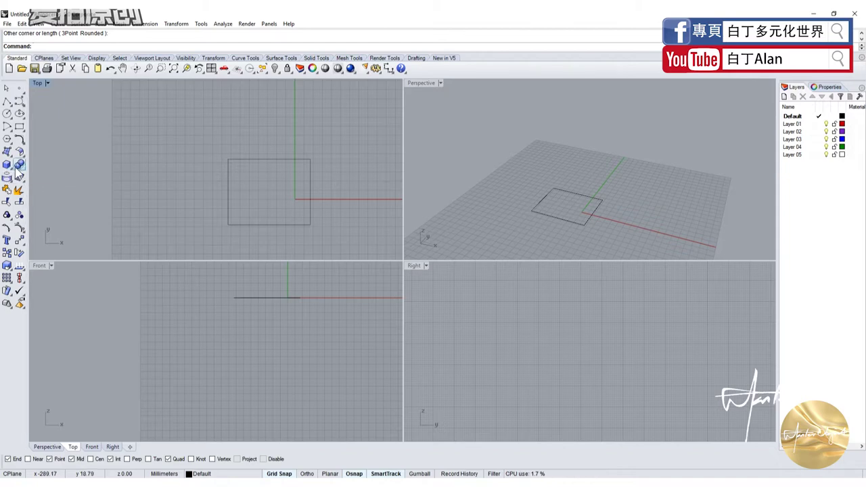
# - Extrude the rectangle upward into a box with Extrude Planar Curve and BothSides=No
pyautogui.click(11, 169)
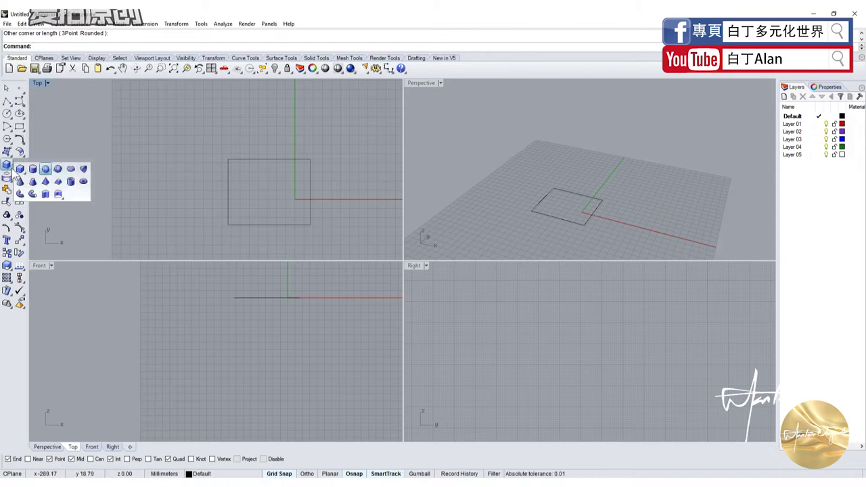
pyautogui.click(135, 142)
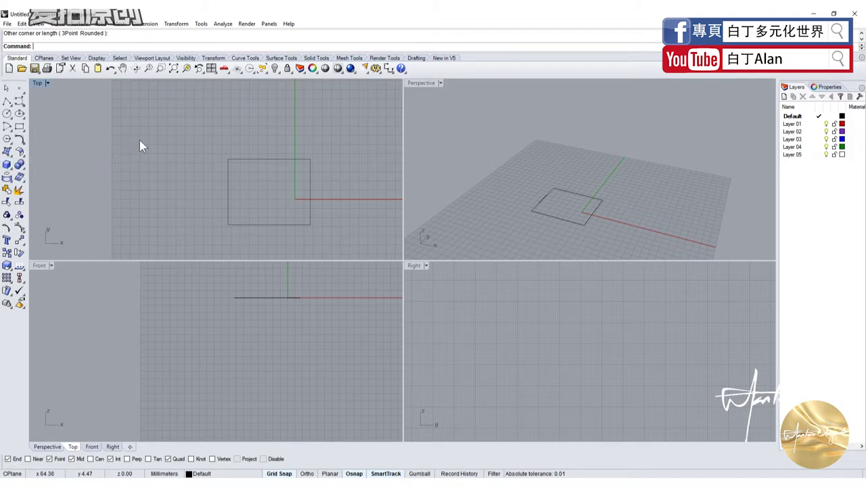
pyautogui.click(228, 188)
pyautogui.click(9, 168)
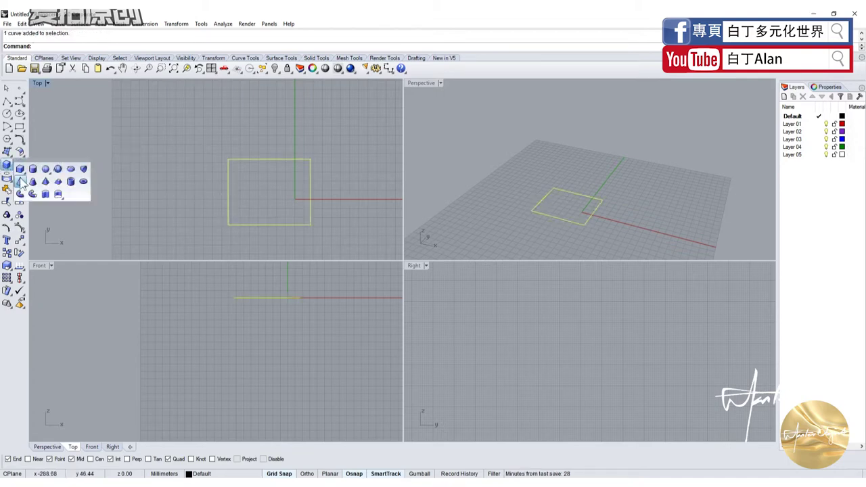
pyautogui.click(45, 195)
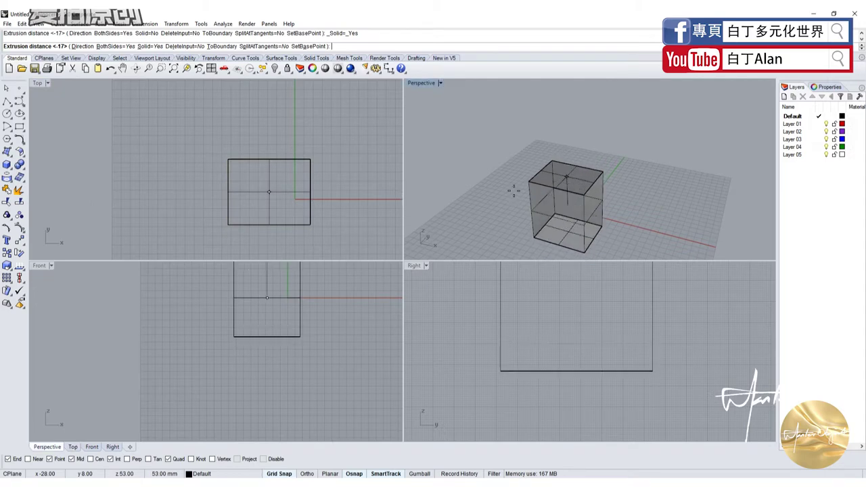
pyautogui.click(107, 46)
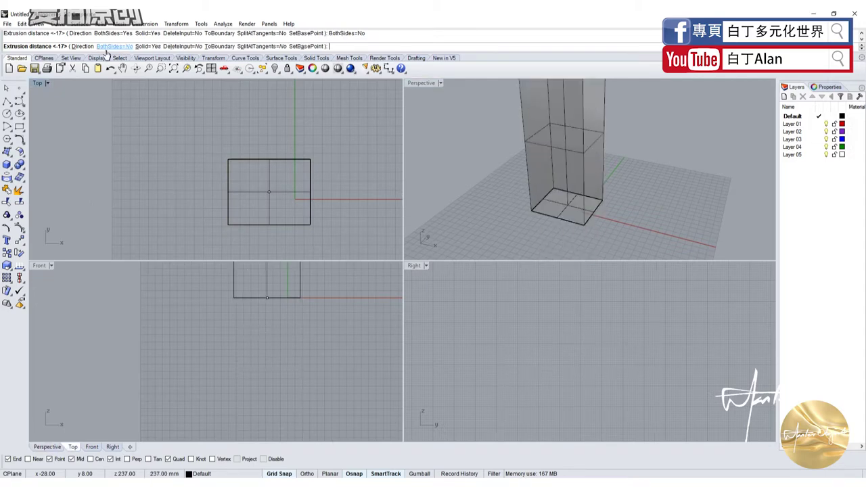
pyautogui.click(484, 151)
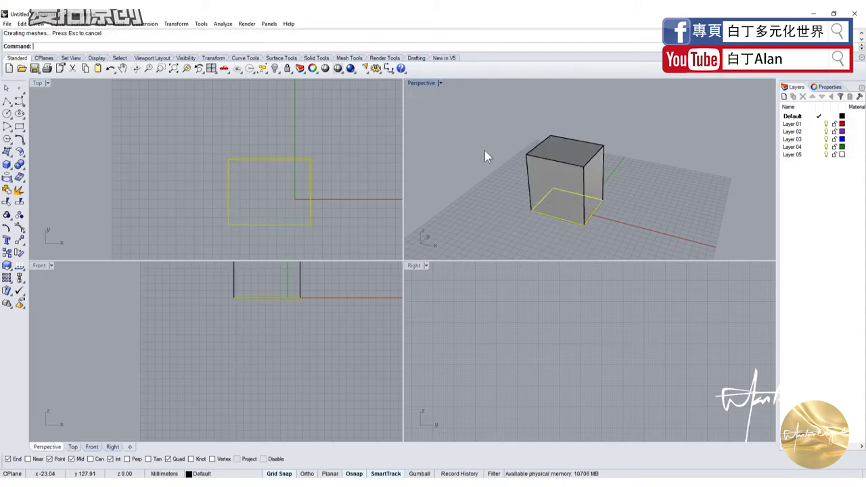
# - Cancel the repeated extrude and undo the first box extrusion
pyautogui.click(310, 136)
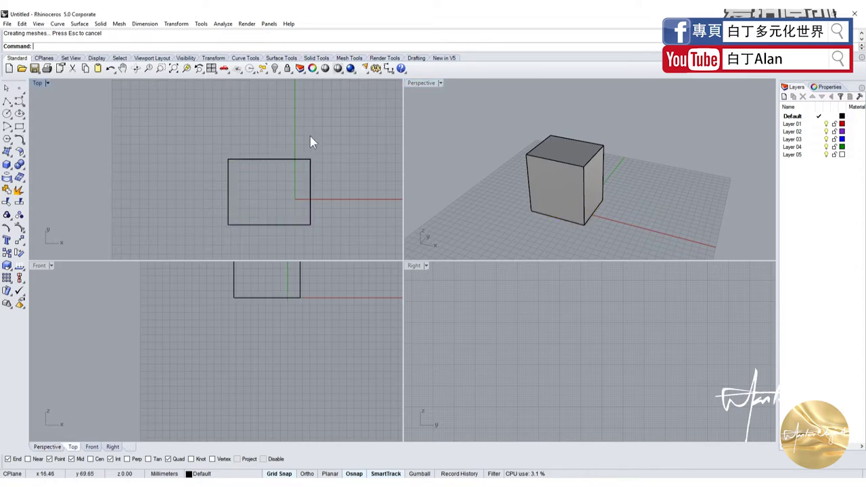
pyautogui.rightClick(273, 129)
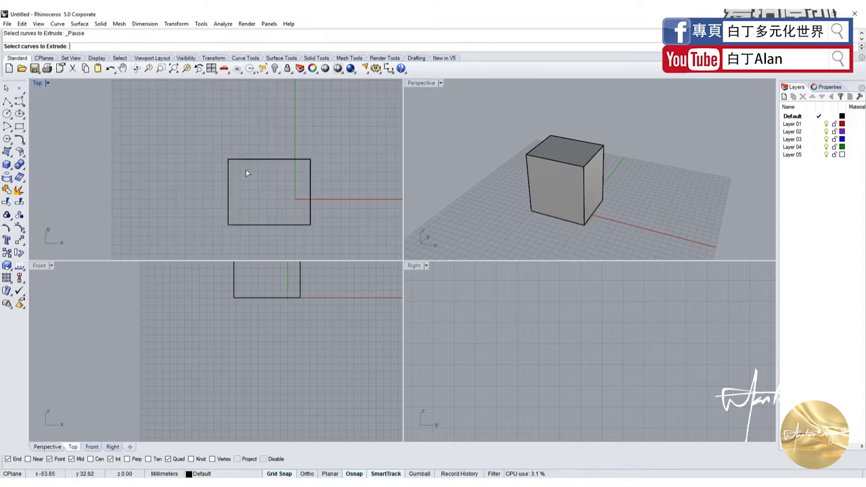
pyautogui.press('Escape')
pyautogui.hotkey('ctrl', 'z')
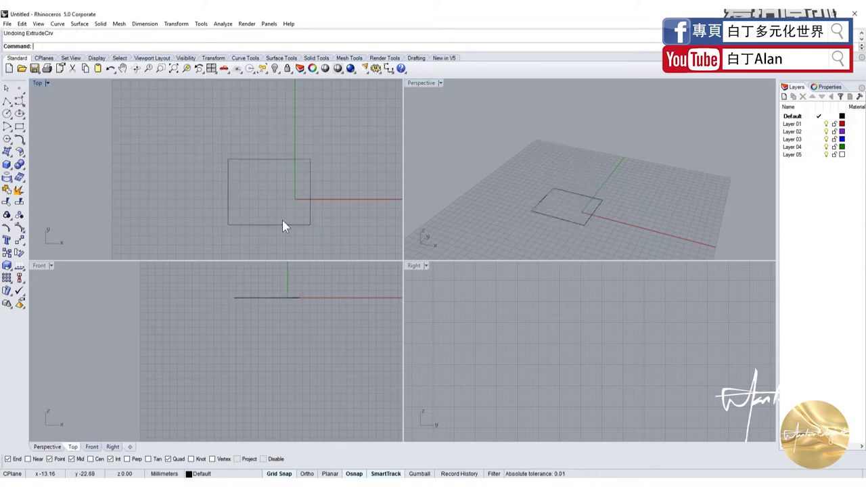
# - Re-extrude the rectangle with Solid=Yes into a capped solid box
pyautogui.rightClick(283, 220)
pyautogui.click(290, 222)
pyautogui.rightClick(290, 223)
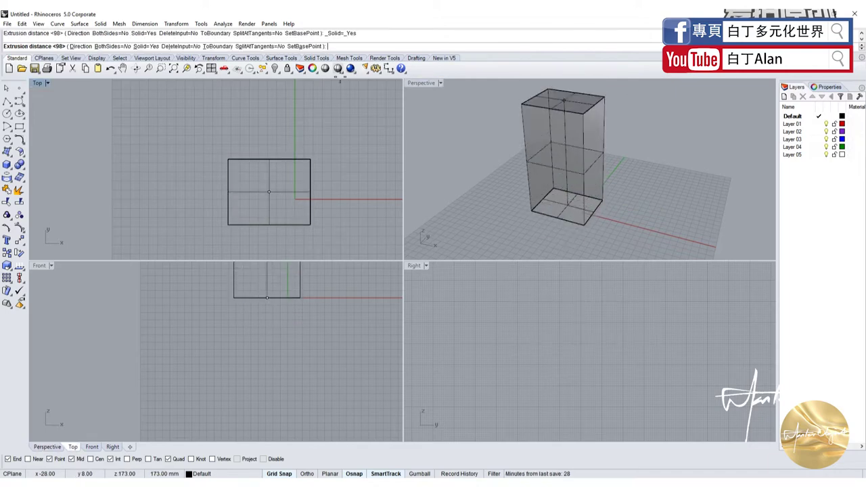
pyautogui.click(146, 46)
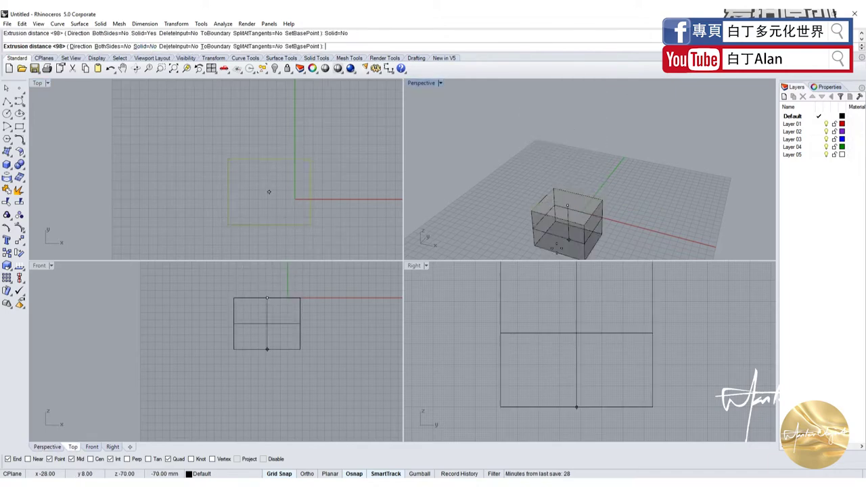
pyautogui.click(148, 47)
pyautogui.click(530, 175)
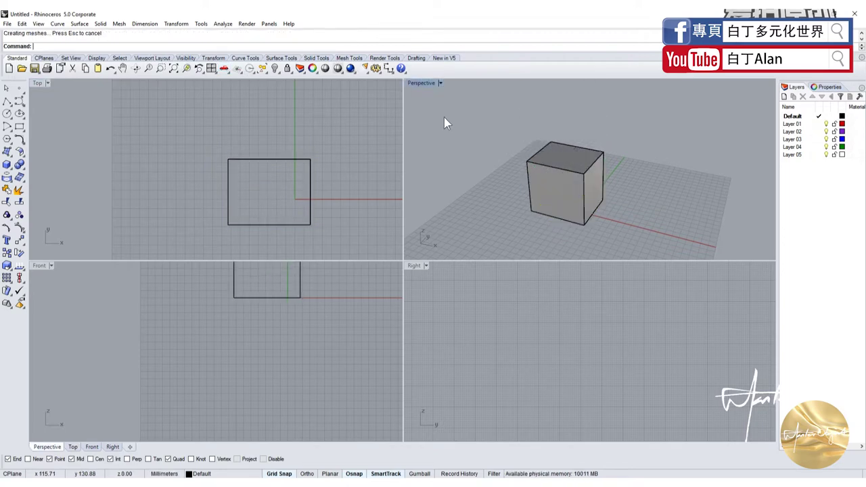
# - Maximize the Perspective view and orbit around the box
pyautogui.doubleClick(420, 83)
pyautogui.scroll(-3, 453, 267)
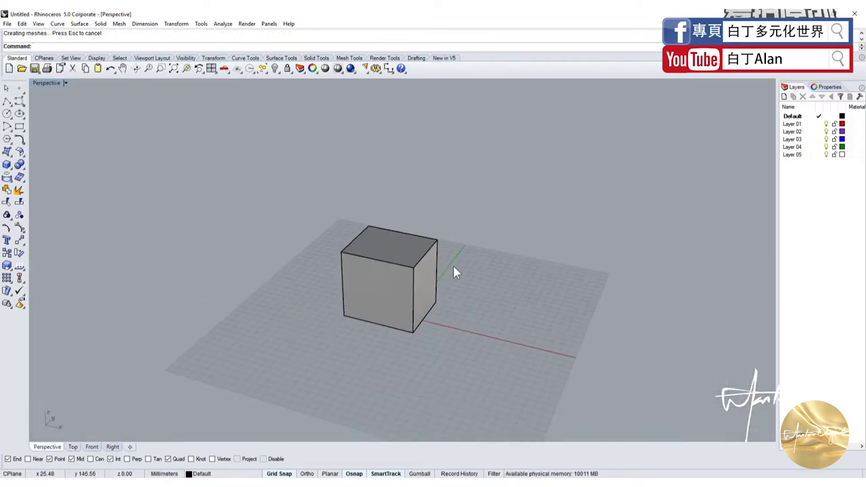
pyautogui.moveTo(494, 269)
pyautogui.mouseDown(button='right')
pyautogui.moveTo(480, 271)
pyautogui.moveTo(462, 251)
pyautogui.mouseUp(button='right')
pyautogui.scroll(5, 467, 274)
pyautogui.scroll(-3, 446, 277)
pyautogui.scroll(3, 203, 236)
pyautogui.scroll(-3, 221, 231)
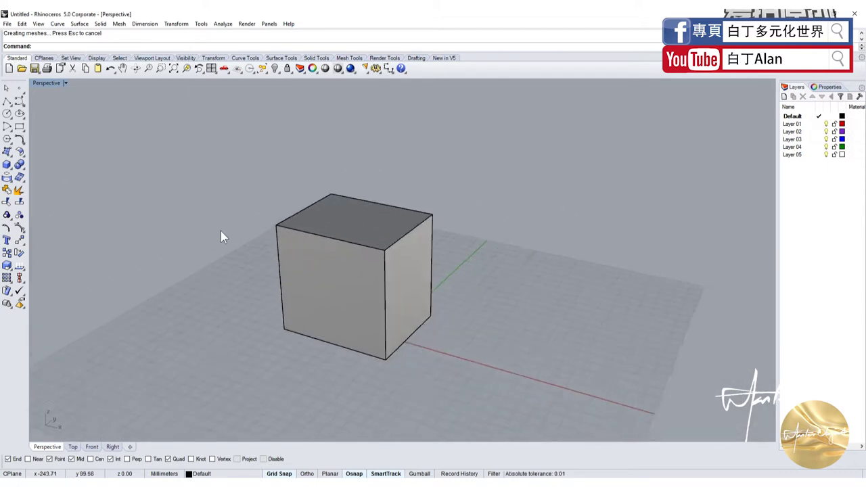
pyautogui.scroll(2, 221, 231)
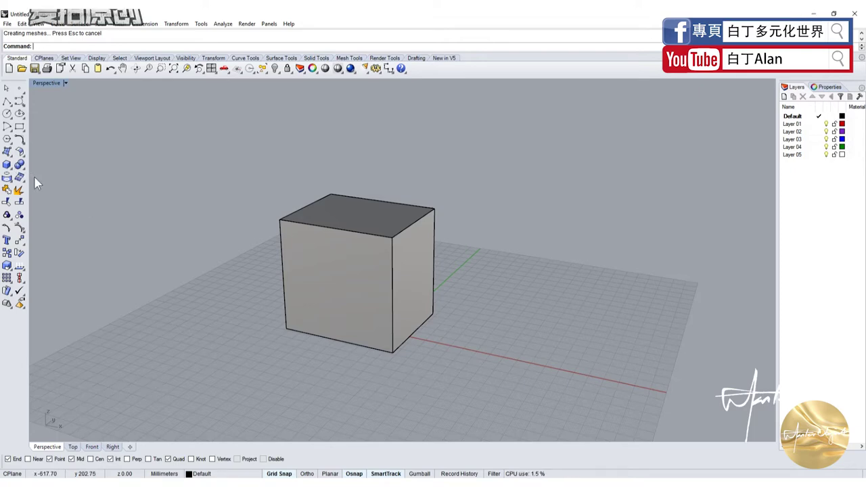
# - Delete the box and draw a circle centred at the origin
pyautogui.hotkey('ctrl', 'a')
pyautogui.press('Delete')
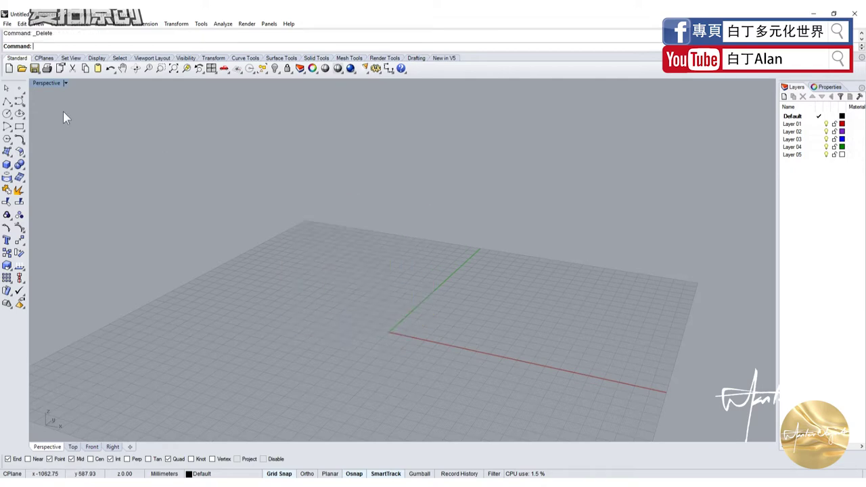
pyautogui.click(7, 113)
pyautogui.doubleClick(46, 83)
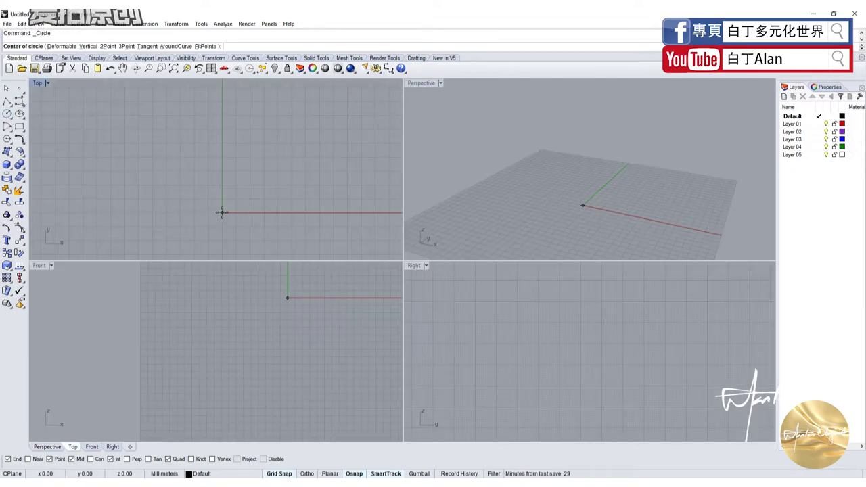
pyautogui.click(222, 212)
pyautogui.click(328, 211)
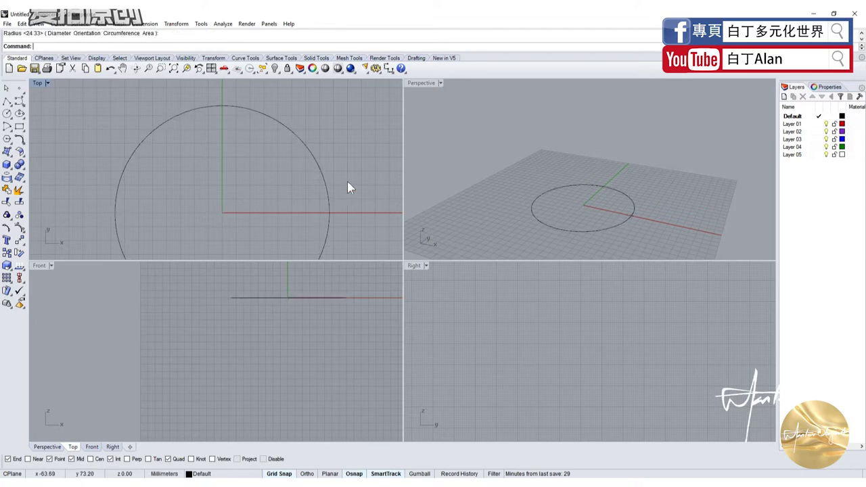
# - Draw a small upright rectangle in the Front view with a corner on the circle's edge
pyautogui.click(20, 127)
pyautogui.scroll(-2, 222, 171)
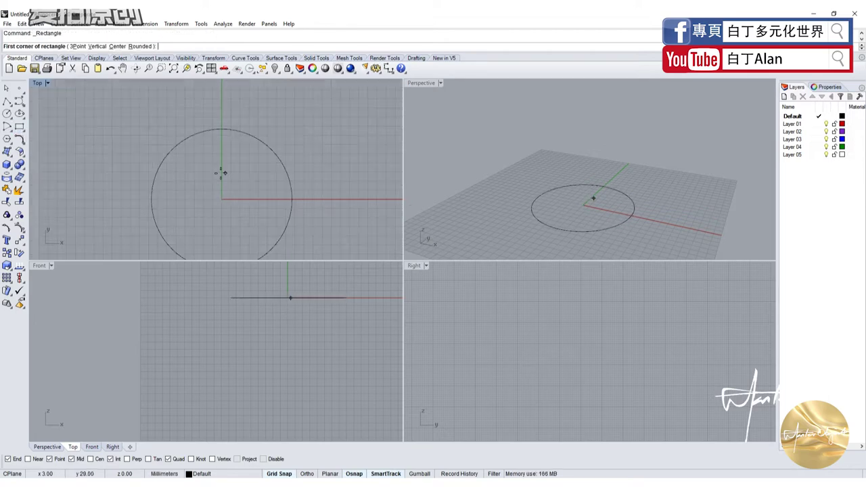
pyautogui.click(292, 198)
pyautogui.scroll(5, 316, 316)
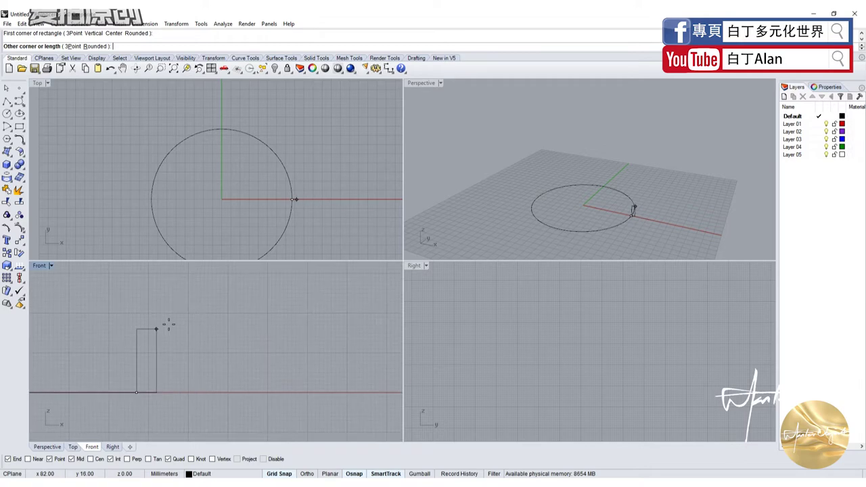
pyautogui.click(148, 332)
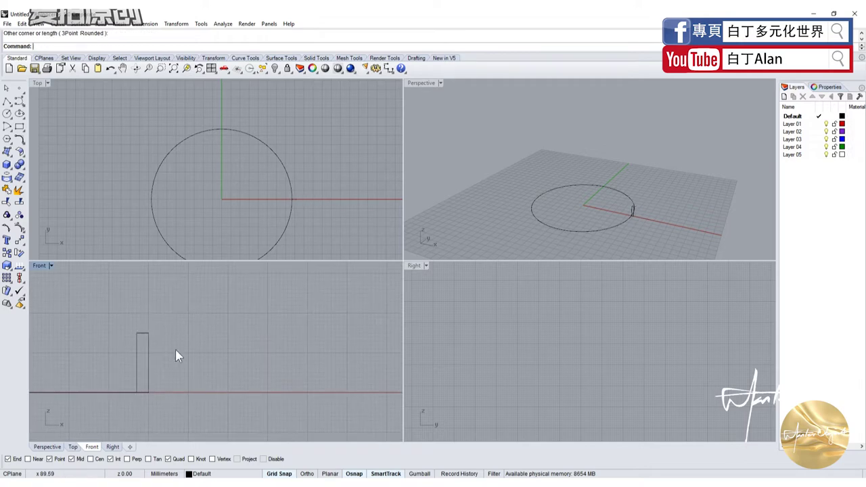
# - Sweep the rectangle along the circle with Sweep1 to form a ring
pyautogui.click(285, 218)
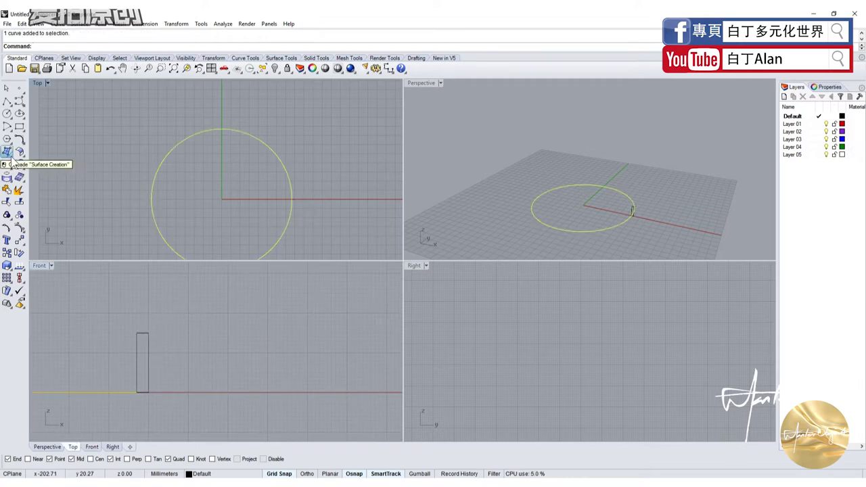
pyautogui.click(11, 160)
pyautogui.click(31, 201)
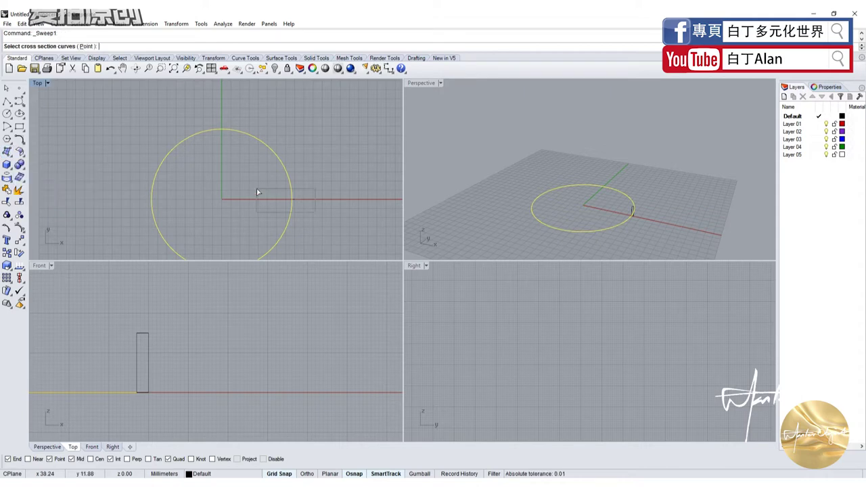
pyautogui.moveTo(315, 211); pyautogui.dragTo(257, 192)
pyautogui.press('Return')
pyautogui.press('Return')
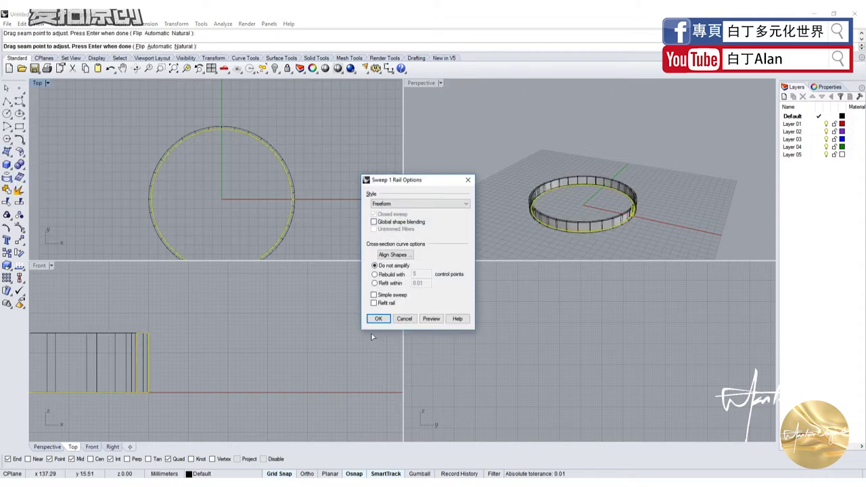
pyautogui.click(379, 319)
# - Delete the swept ring surface
pyautogui.scroll(3, 606, 209)
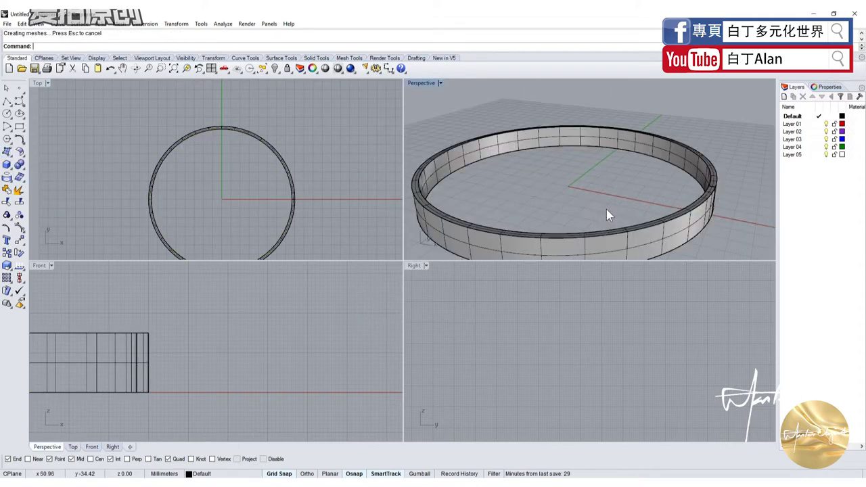
pyautogui.click(659, 232)
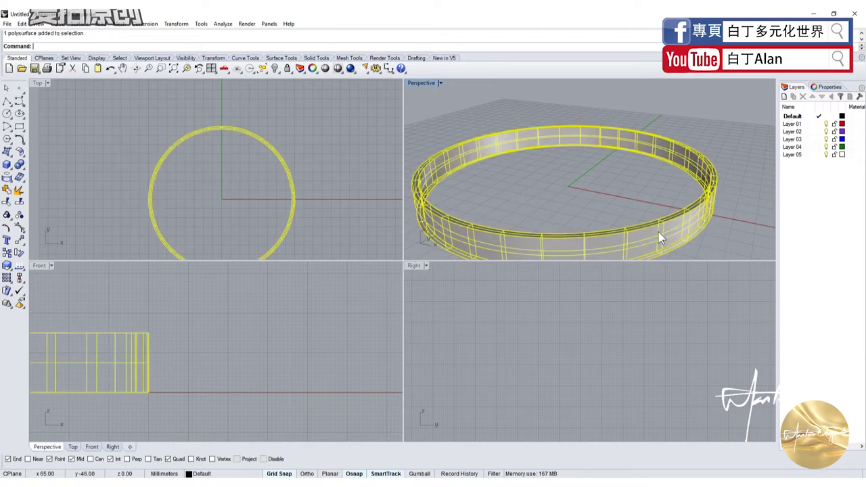
pyautogui.press('Delete')
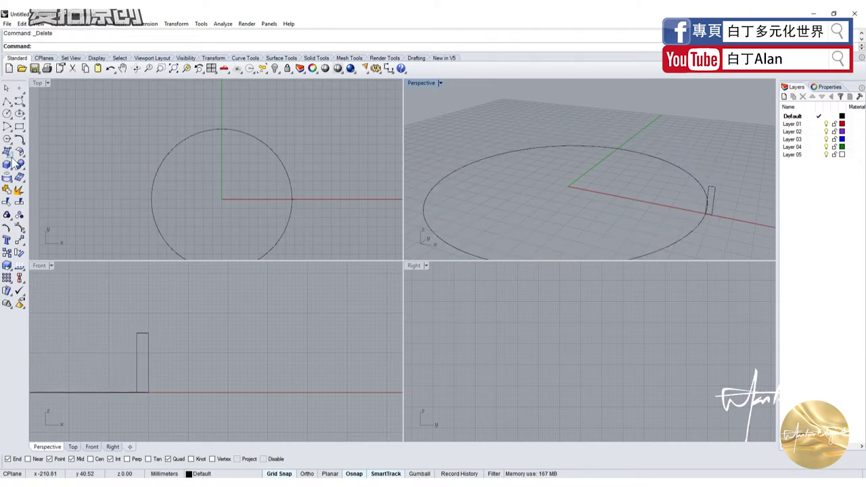
# - Start Revolve and select the upright rectangle as the profile
pyautogui.click(9, 154)
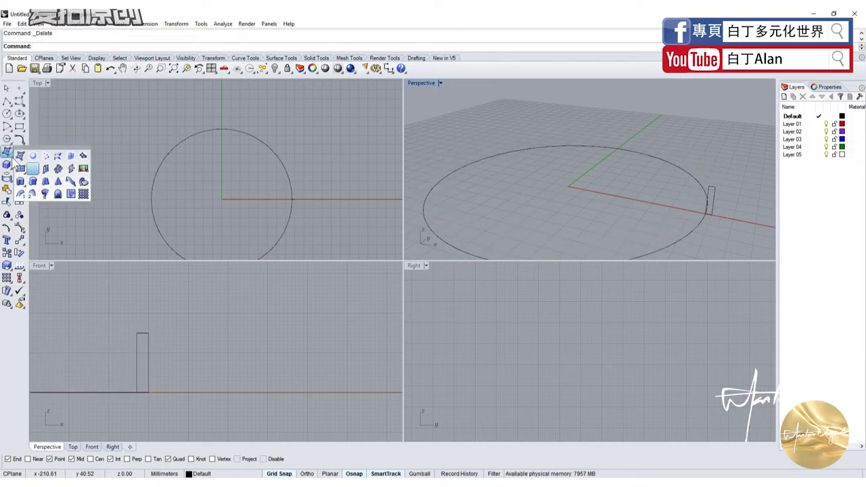
pyautogui.click(46, 195)
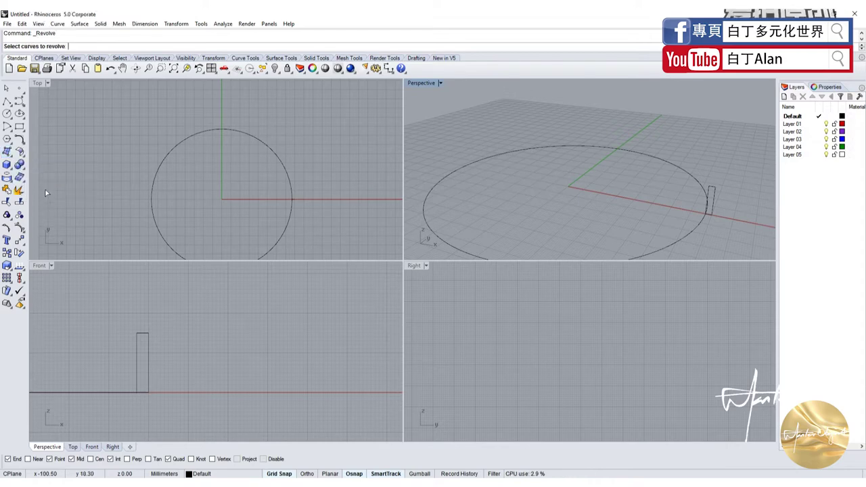
pyautogui.click(254, 139)
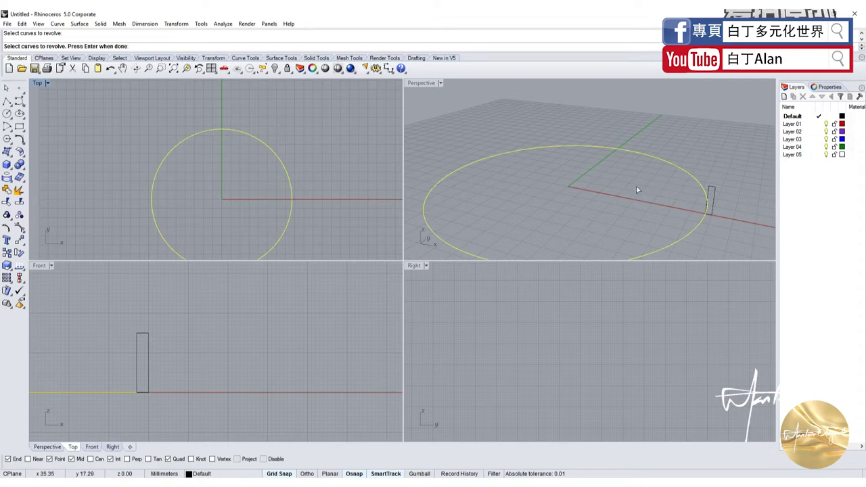
pyautogui.press('Escape')
pyautogui.rightClick(714, 178)
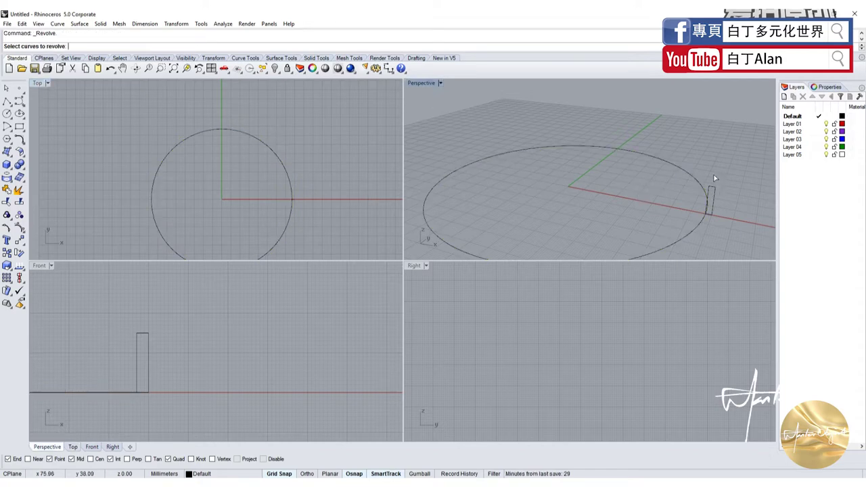
pyautogui.click(714, 191)
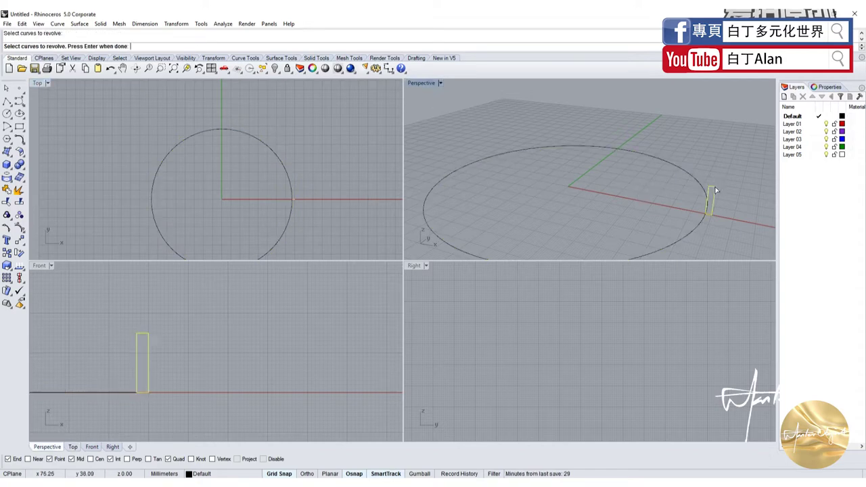
pyautogui.rightClick(613, 198)
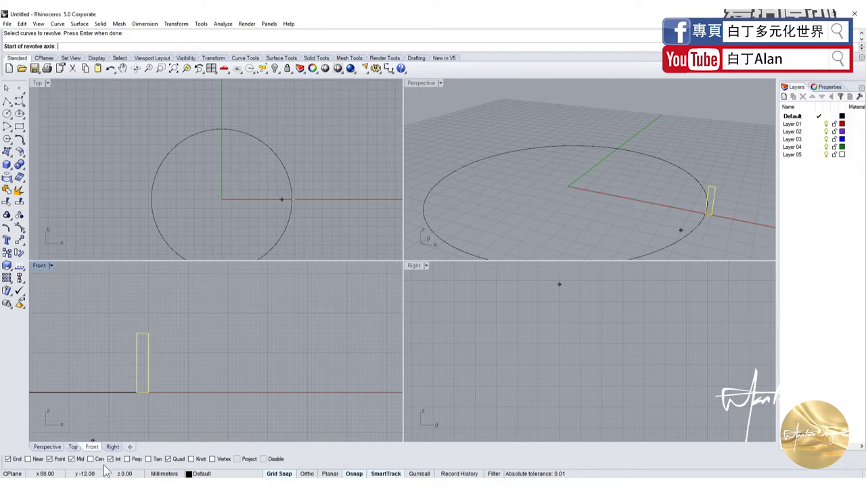
# - Revolve the profile 360° around a vertical axis from the origin into a ring band
pyautogui.click(222, 199)
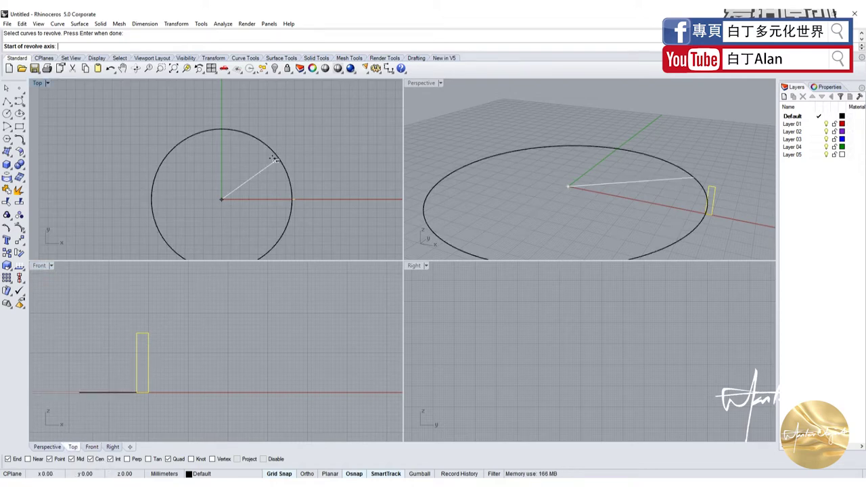
pyautogui.click(222, 199)
pyautogui.scroll(-3, 309, 382)
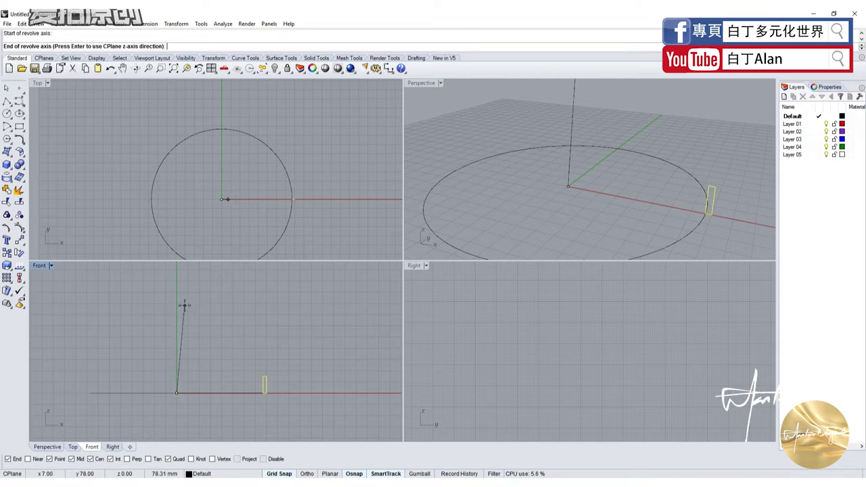
pyautogui.click(184, 306)
pyautogui.press('Return')
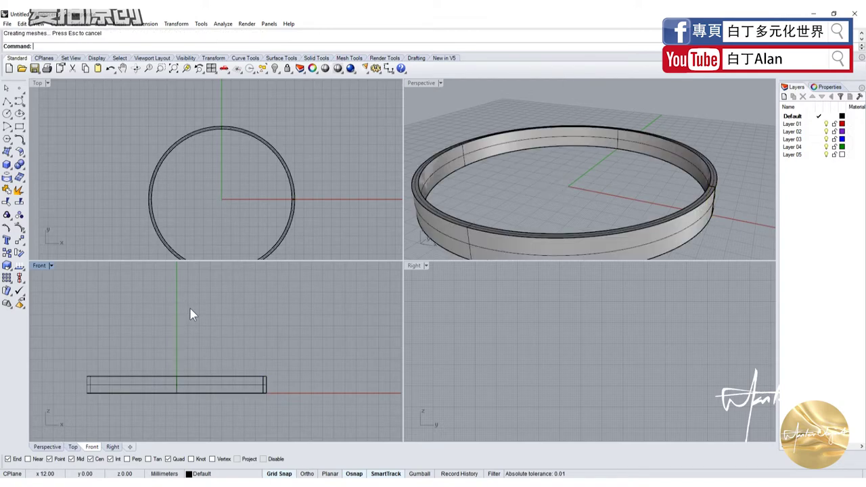
pyautogui.scroll(-3, 490, 195)
pyautogui.moveTo(490, 201); pyautogui.dragTo(507, 171, button='right')
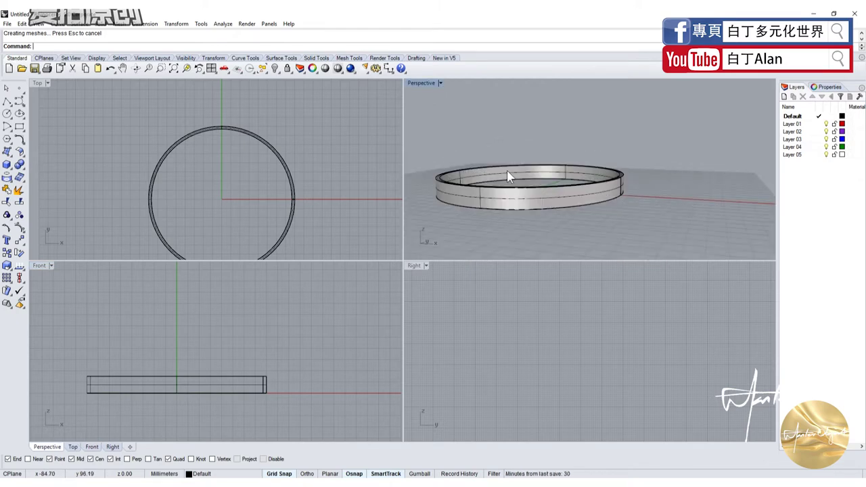
pyautogui.scroll(2, 505, 180)
pyautogui.scroll(-1, 507, 186)
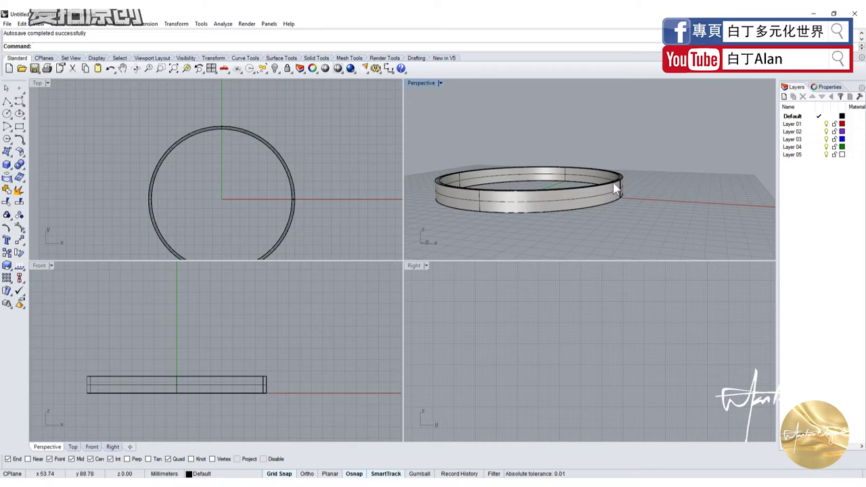
# - Draw a curved control-point profile above the ring in the Front view
pyautogui.moveTo(607, 195); pyautogui.dragTo(542, 270, button='right')
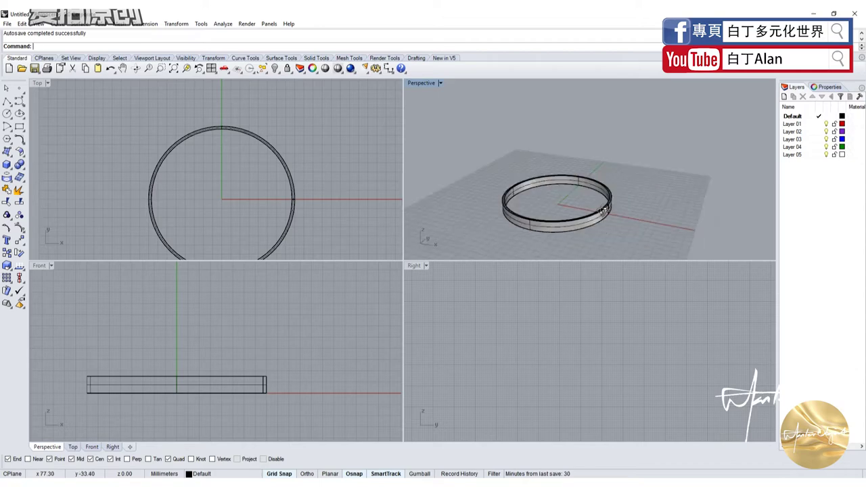
pyautogui.click(19, 100)
pyautogui.scroll(-5, 232, 345)
pyautogui.scroll(1, 232, 345)
pyautogui.click(183, 320)
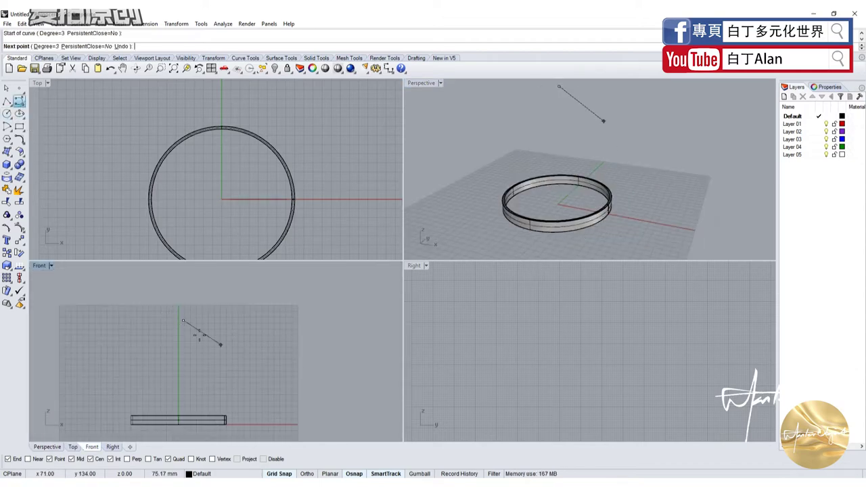
pyautogui.click(221, 345)
pyautogui.click(200, 368)
pyautogui.scroll(3, 183, 369)
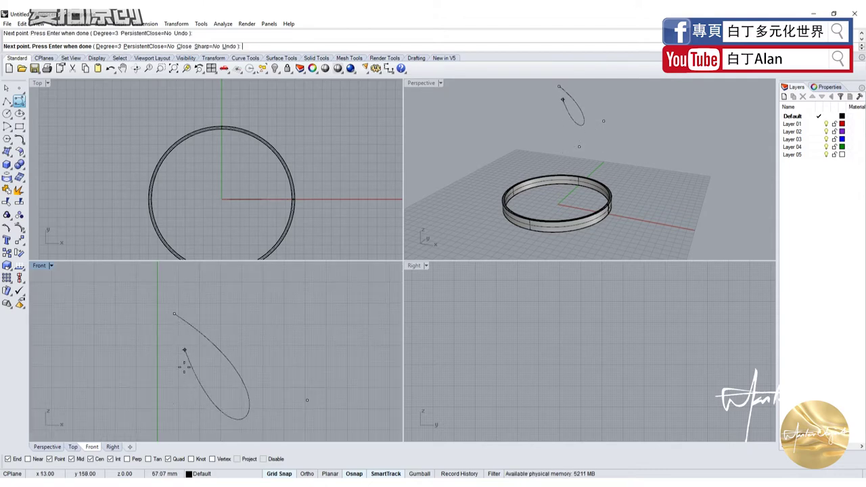
pyautogui.scroll(-2, 184, 379)
pyautogui.scroll(3, 184, 355)
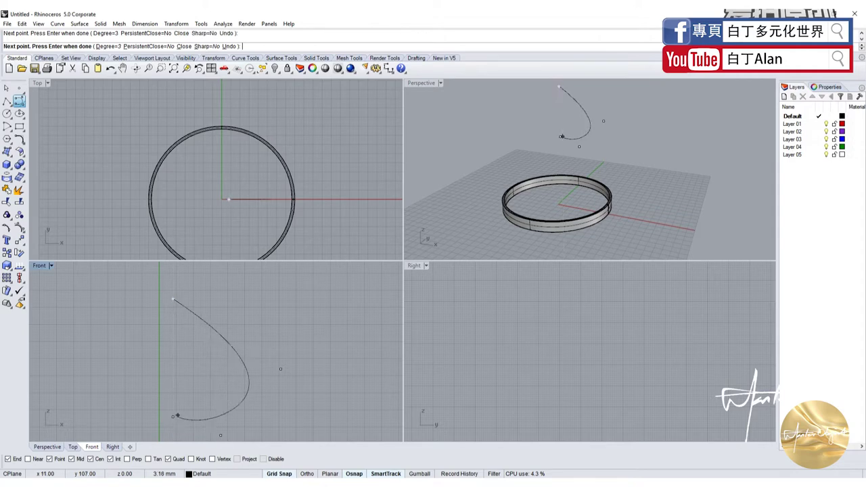
pyautogui.click(175, 418)
pyautogui.press('Return')
# - Revolve the curve a full turn around a vertical axis through its top end
pyautogui.click(202, 419)
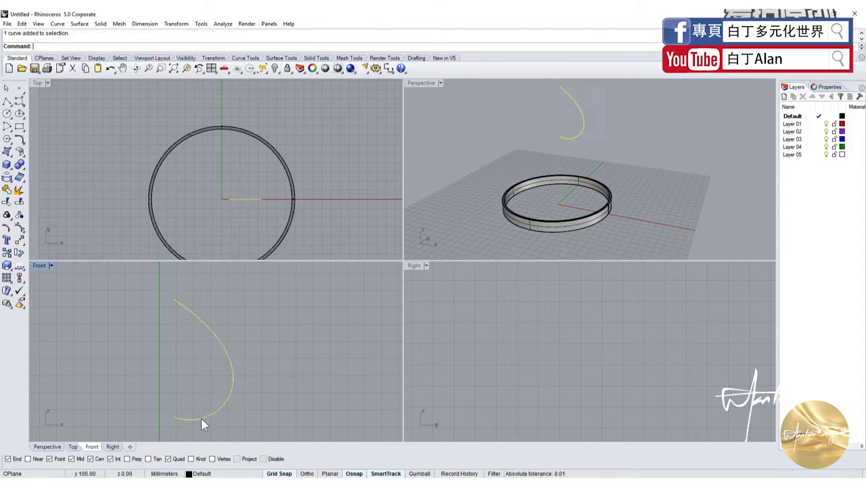
pyautogui.click(11, 160)
pyautogui.click(45, 193)
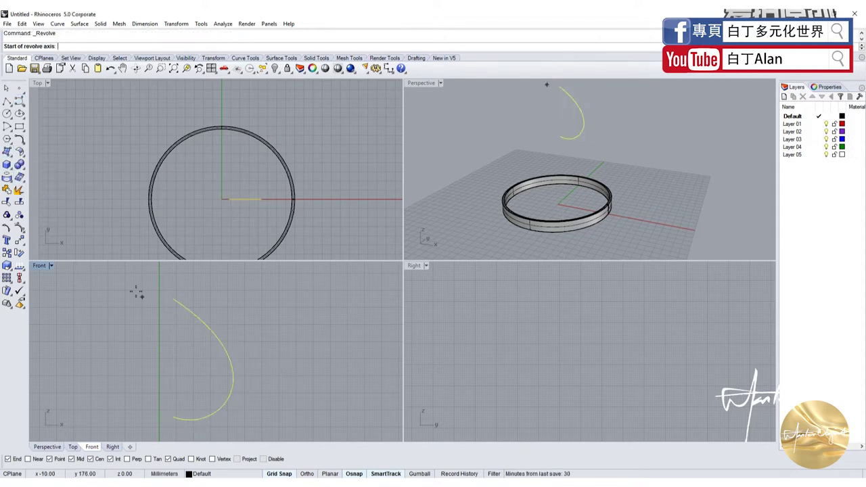
pyautogui.click(172, 298)
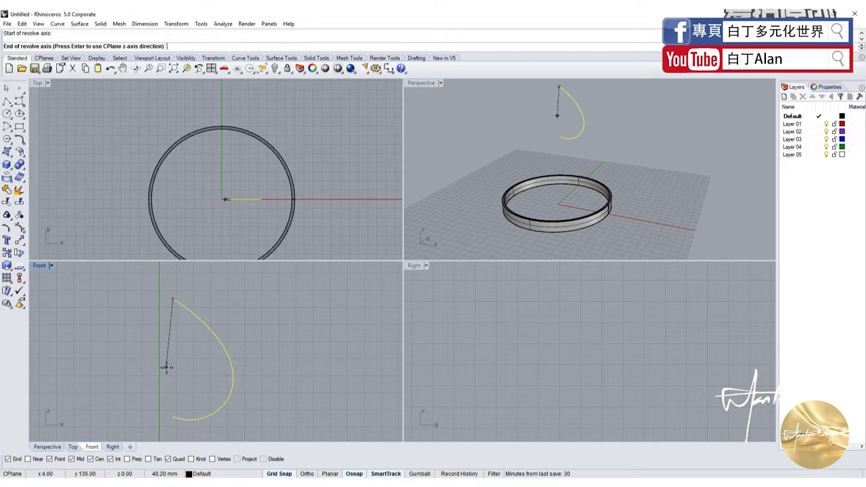
pyautogui.click(165, 367)
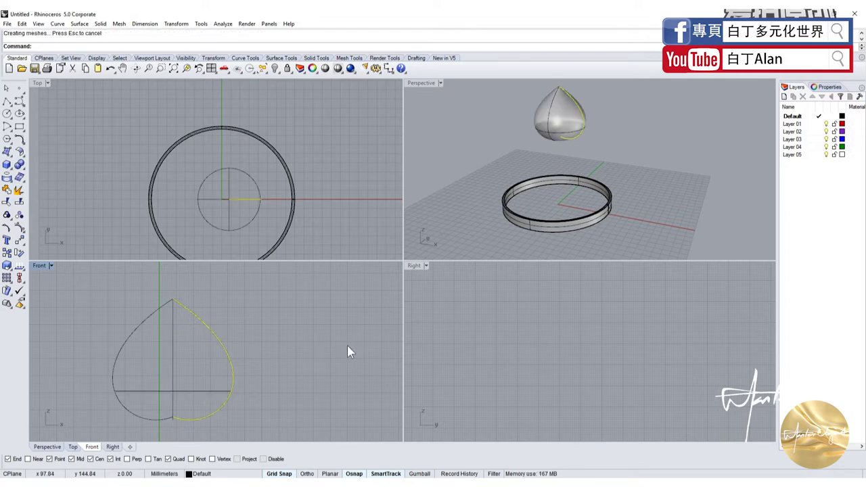
pyautogui.click(347, 345)
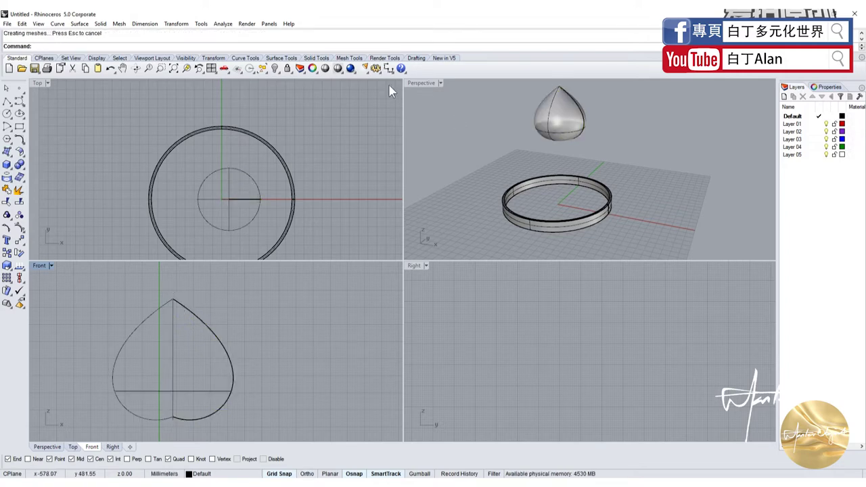
# - Maximize the Perspective view to inspect the drop shape, then restore the four-view layout
pyautogui.doubleClick(433, 84)
pyautogui.moveTo(437, 130); pyautogui.dragTo(433, 267, button='right')
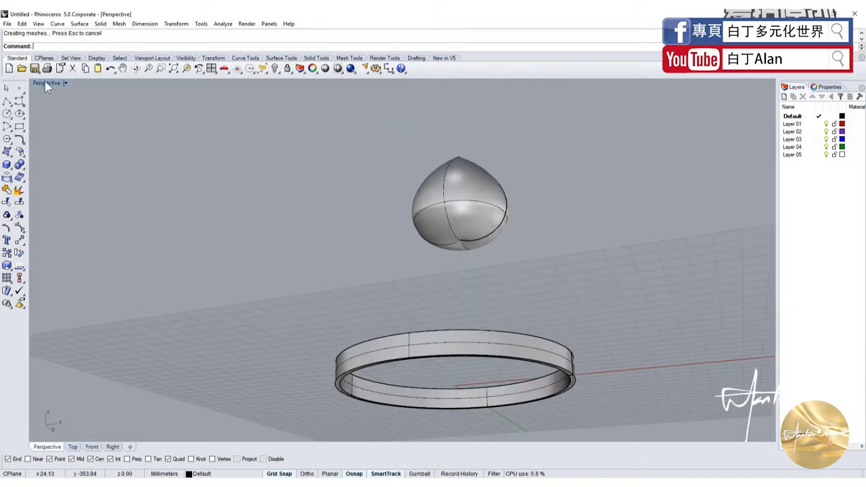
pyautogui.doubleClick(47, 83)
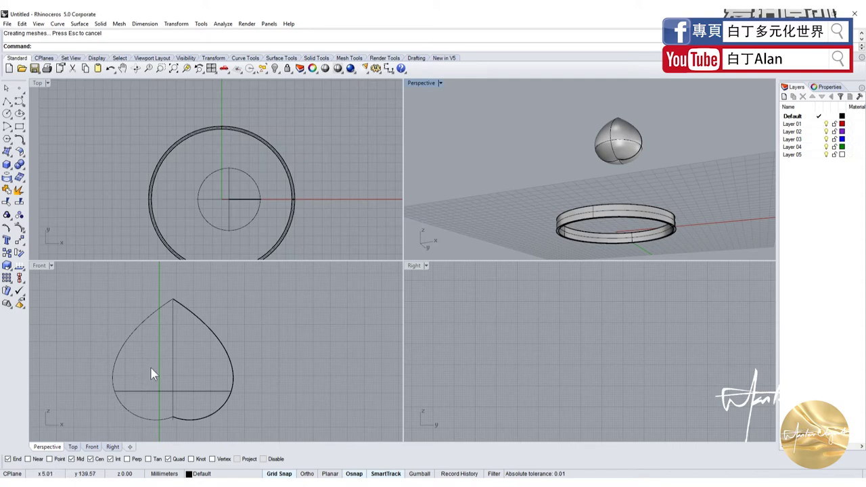
pyautogui.click(175, 299)
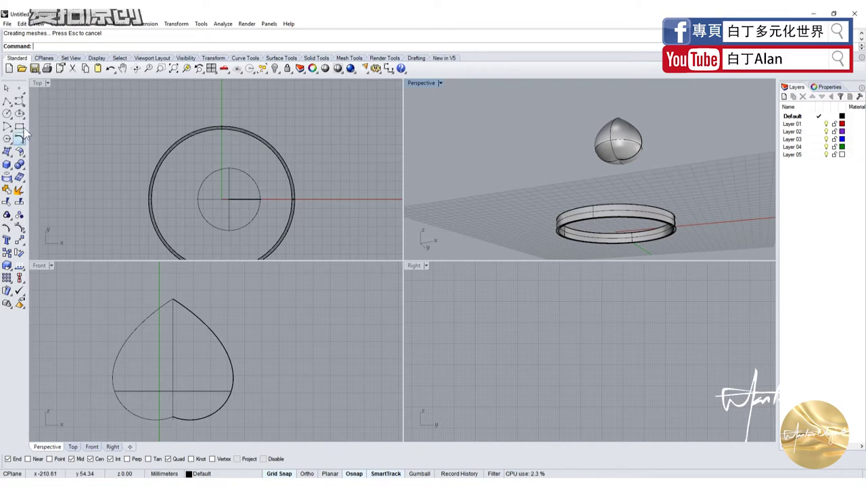
# - Delete the drop-shaped revolved surface
pyautogui.click(11, 162)
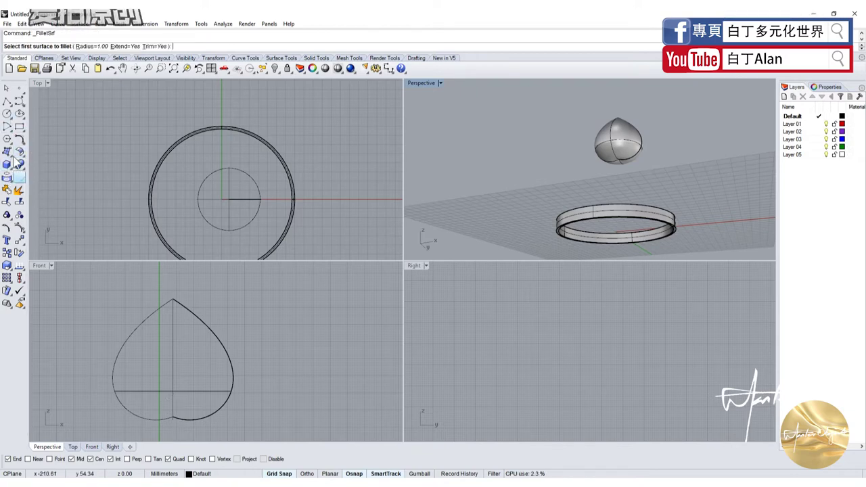
pyautogui.click(173, 345)
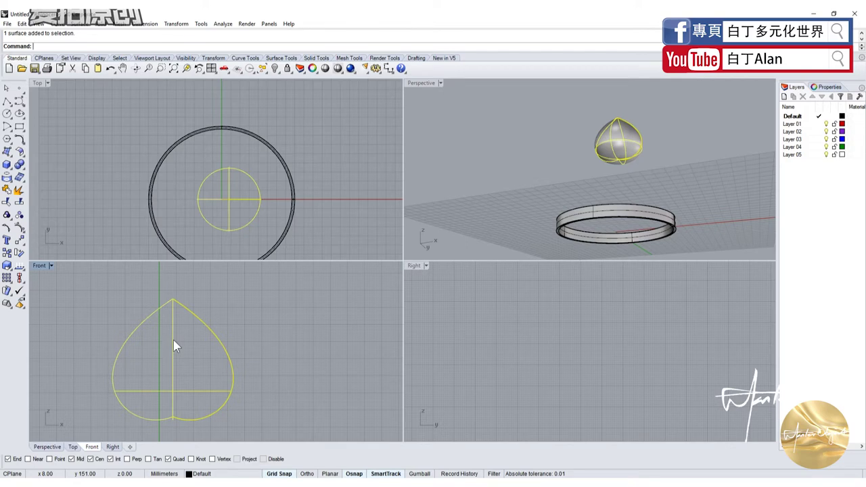
pyautogui.press('Delete')
# - Revolve the profile curve 360° top-to-bottom again, then undo the revolve
pyautogui.click(11, 157)
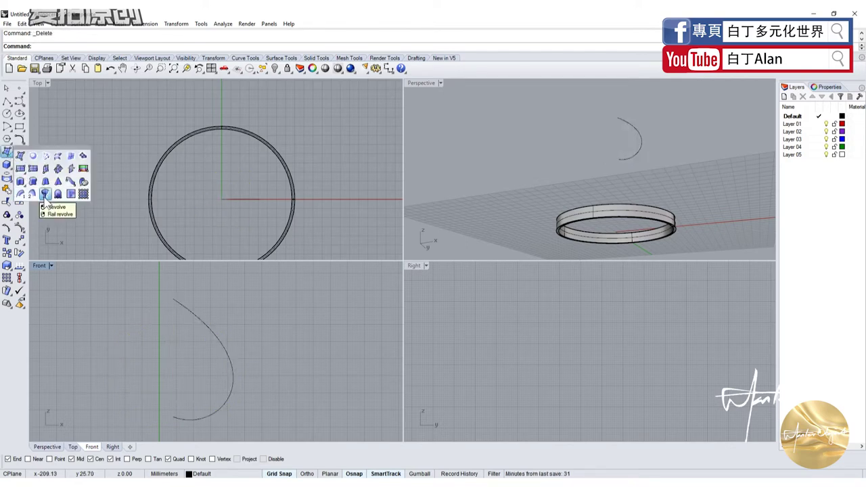
pyautogui.click(45, 195)
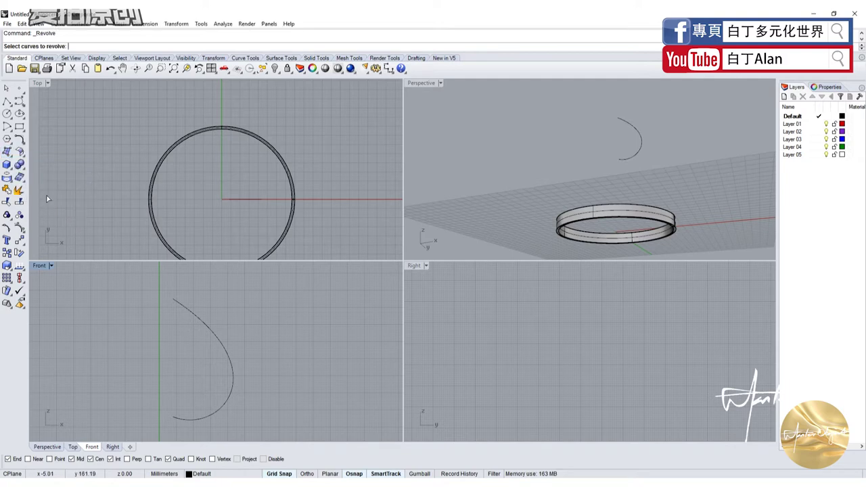
pyautogui.click(187, 302)
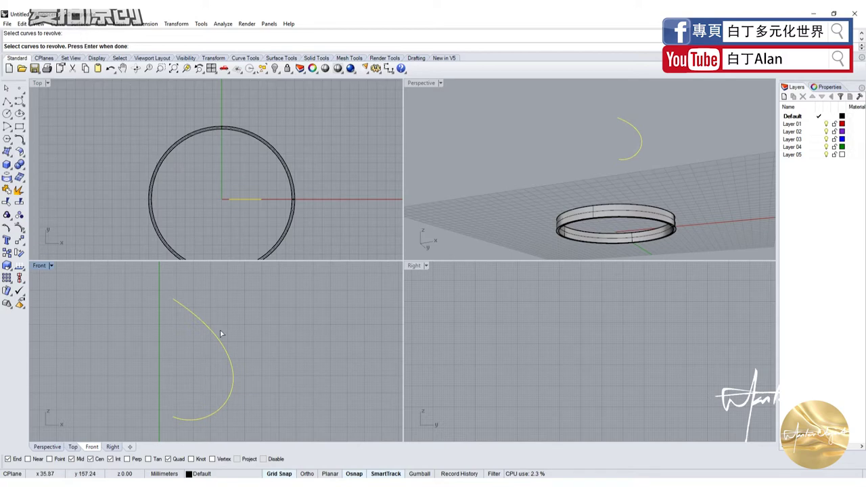
pyautogui.rightClick(160, 189)
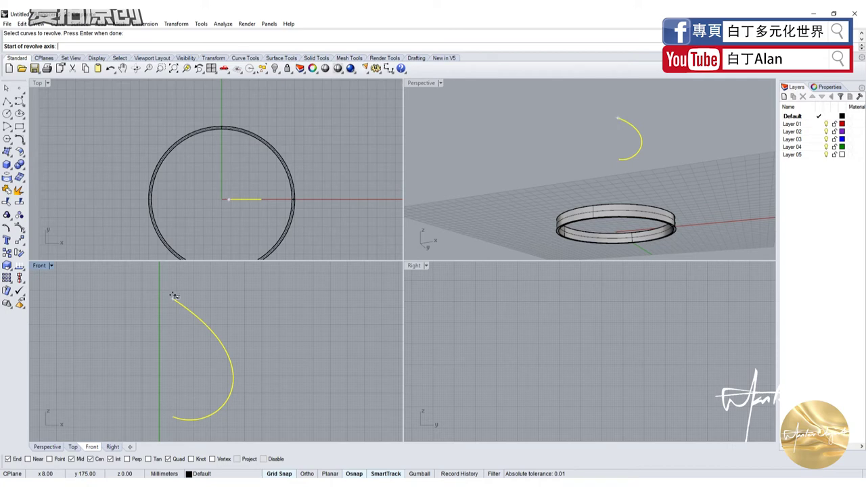
pyautogui.click(174, 297)
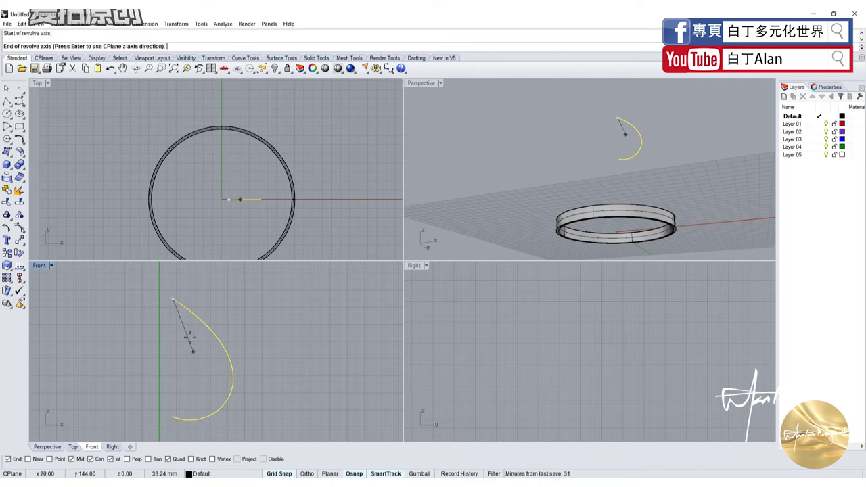
pyautogui.click(173, 418)
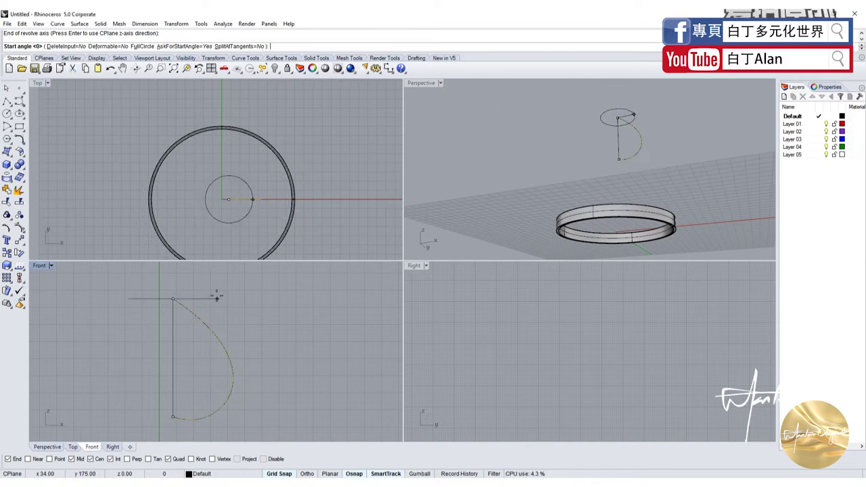
pyautogui.press('Return')
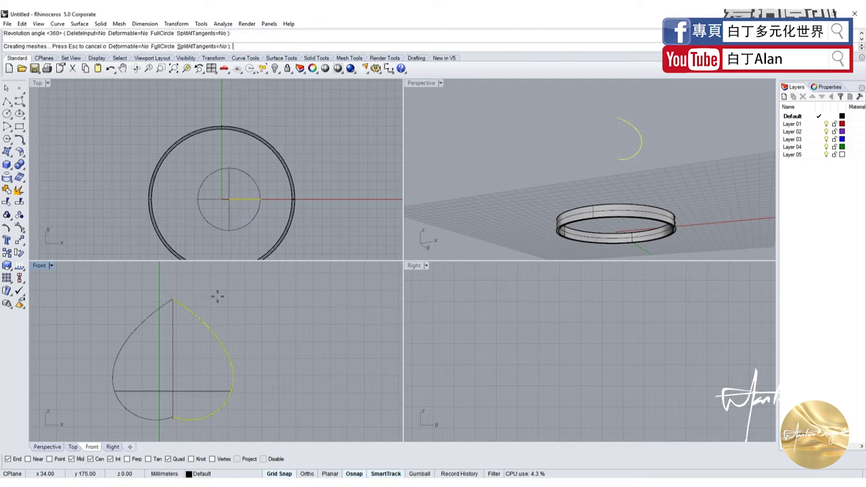
pyautogui.press('Return')
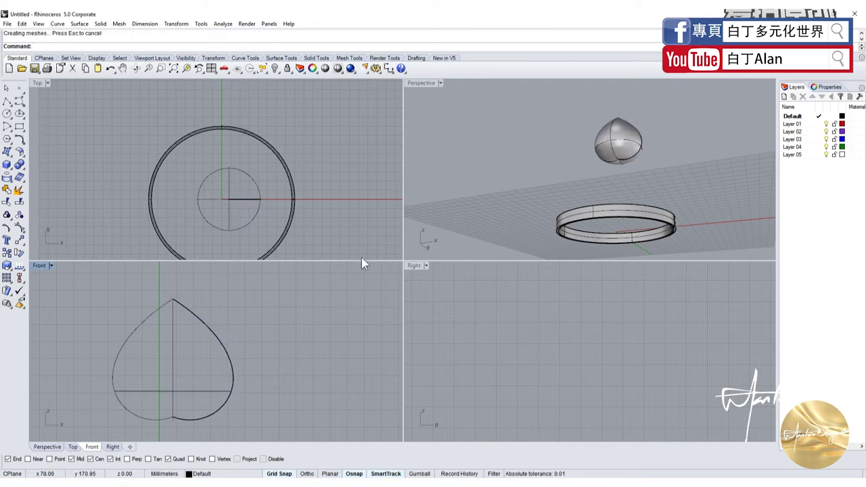
pyautogui.hotkey('ctrl', 'z')
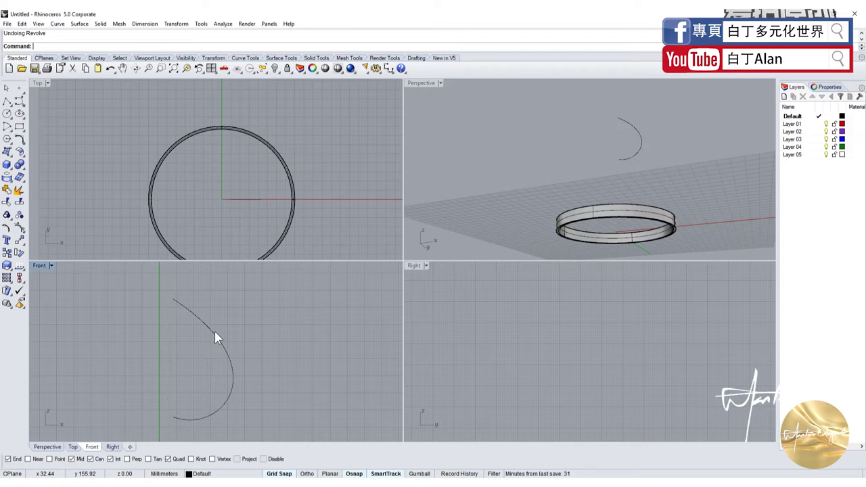
pyautogui.hotkey('ctrl', 'z')
pyautogui.hotkey('ctrl', 'z')
pyautogui.hotkey('ctrl', 'z')
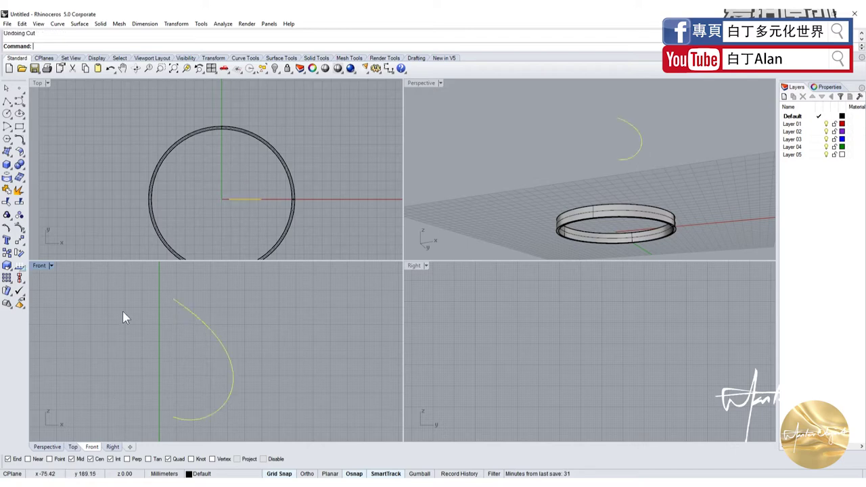
# - Revolve the petal profile top-to-bottom by 180° into a petal surface
pyautogui.click(6, 151)
pyautogui.click(32, 195)
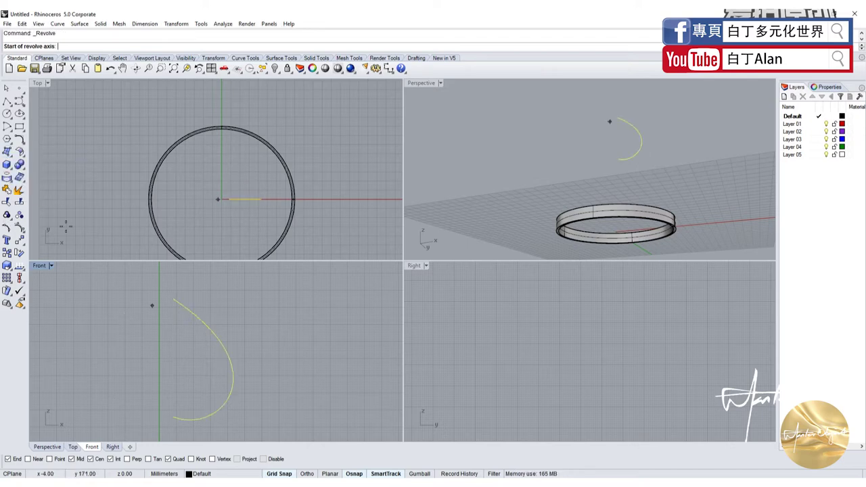
pyautogui.click(173, 299)
pyautogui.click(172, 415)
pyautogui.press('Return')
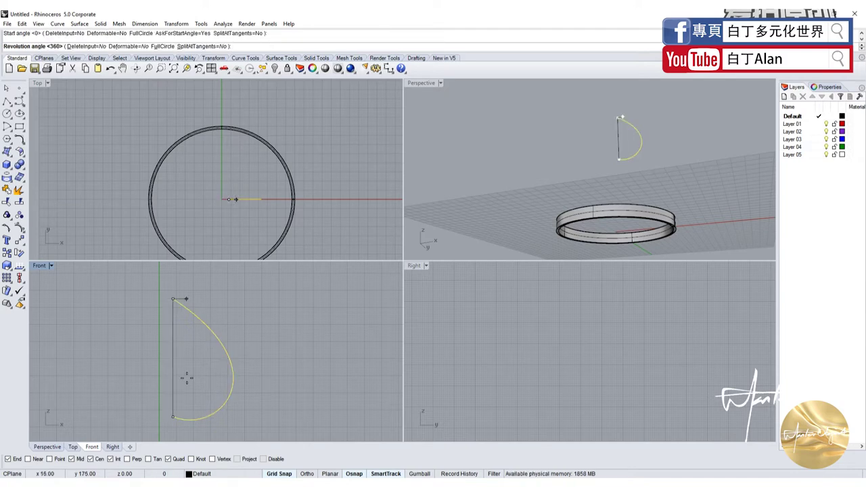
pyautogui.write('180')
pyautogui.press('Return')
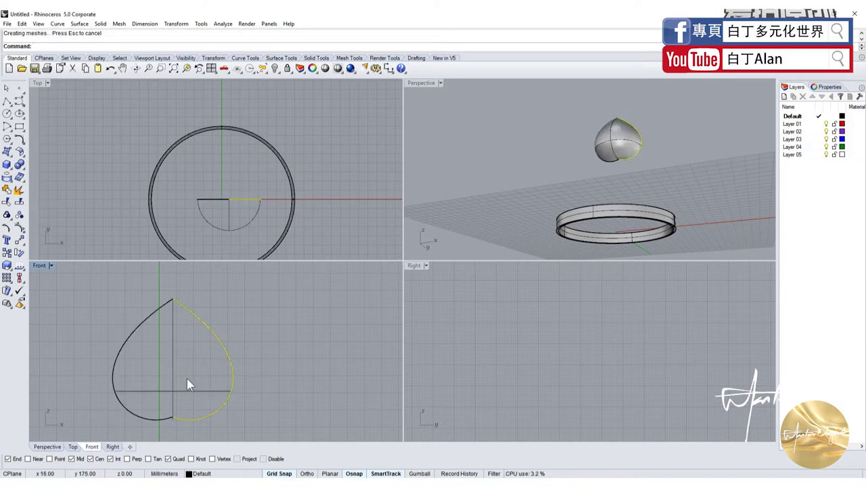
pyautogui.press('Return')
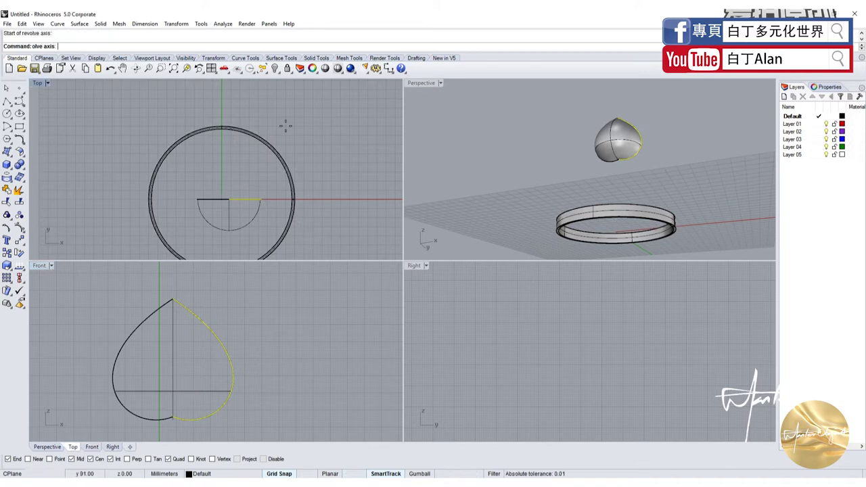
pyautogui.press('Escape')
# - Window-select the petal surface and its profile curve and delete them
pyautogui.moveTo(560, 152)
pyautogui.mouseDown(button='right')
pyautogui.moveTo(426, 237)
pyautogui.moveTo(557, 187)
pyautogui.moveTo(583, 155)
pyautogui.mouseUp(button='right')
pyautogui.scroll(-3, 557, 187)
pyautogui.scroll(3, 567, 188)
pyautogui.scroll(-2, 574, 214)
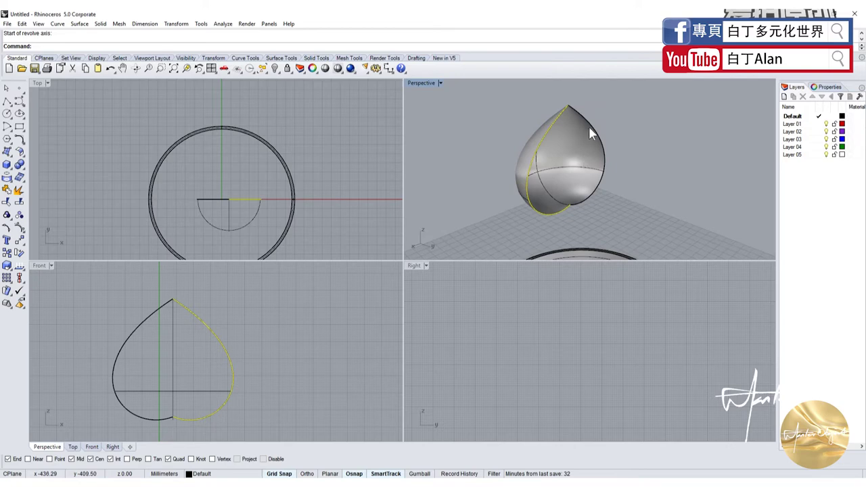
pyautogui.click(630, 178)
pyautogui.scroll(-2, 629, 192)
pyautogui.scroll(1, 629, 192)
pyautogui.scroll(-5, 633, 218)
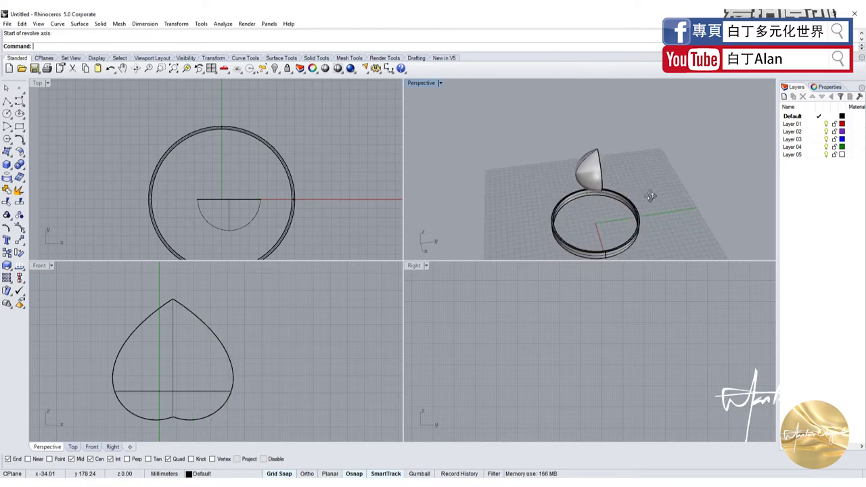
pyautogui.moveTo(646, 174); pyautogui.dragTo(577, 145)
pyautogui.press('Delete')
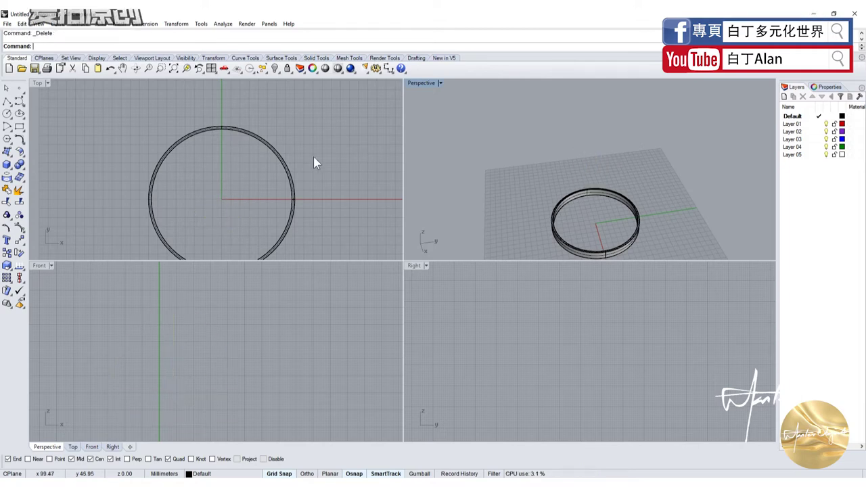
# - Maximize the Perspective view and orbit to look down onto the ring
pyautogui.moveTo(514, 250); pyautogui.dragTo(572, 227, button='right')
pyautogui.doubleClick(412, 83)
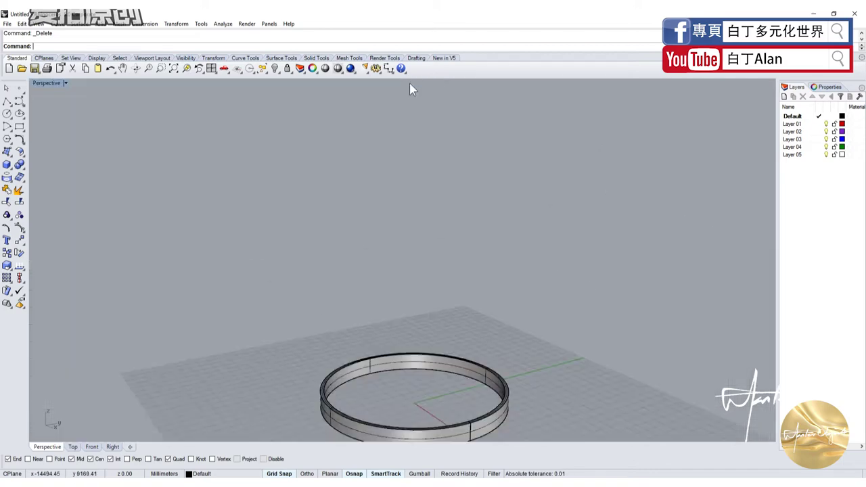
pyautogui.moveTo(410, 90); pyautogui.dragTo(400, 280, button='right')
pyautogui.scroll(5, 400, 280)
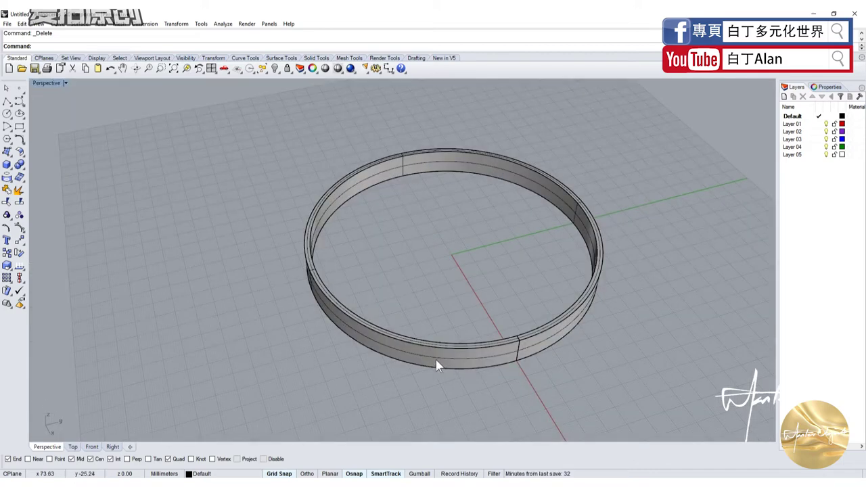
pyautogui.click(462, 366)
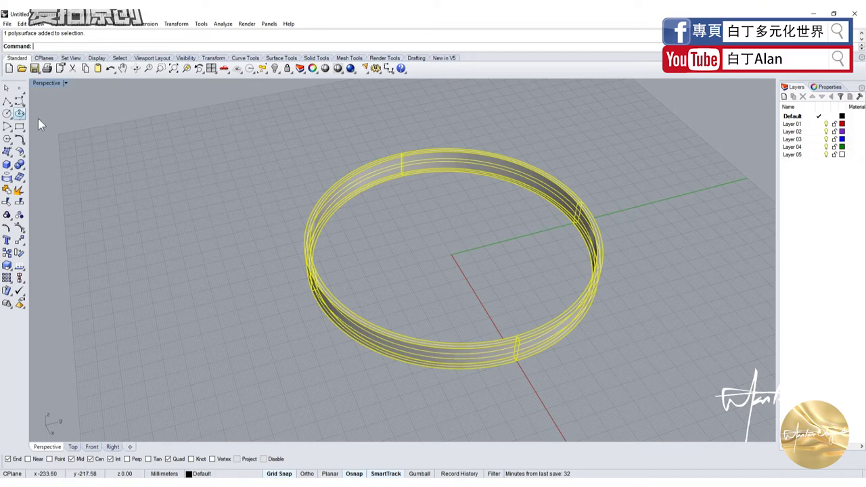
# - Draw a three-point arched curve above the ring in the Front view
pyautogui.click(19, 100)
pyautogui.doubleClick(42, 84)
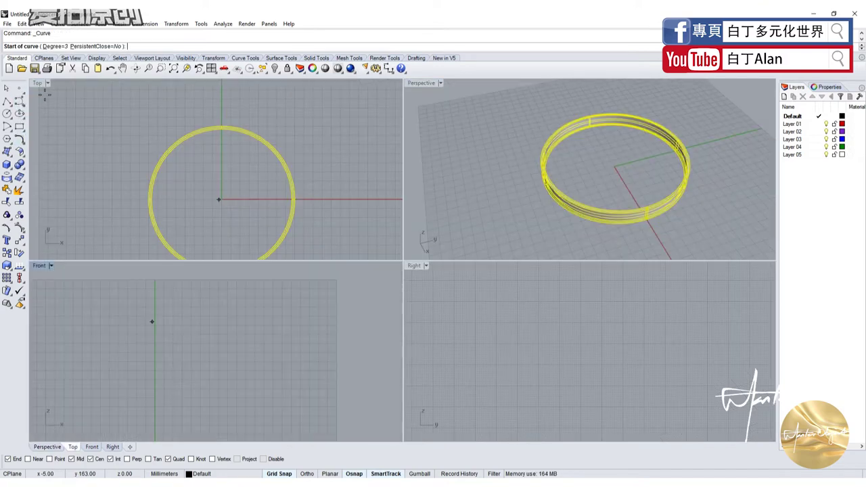
pyautogui.scroll(-2, 151, 321)
pyautogui.click(134, 339)
pyautogui.click(170, 316)
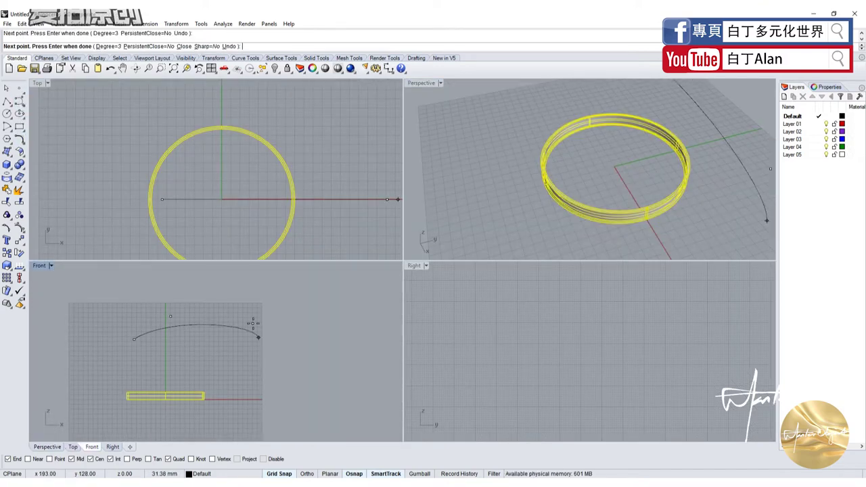
pyautogui.click(285, 333)
pyautogui.press('Return')
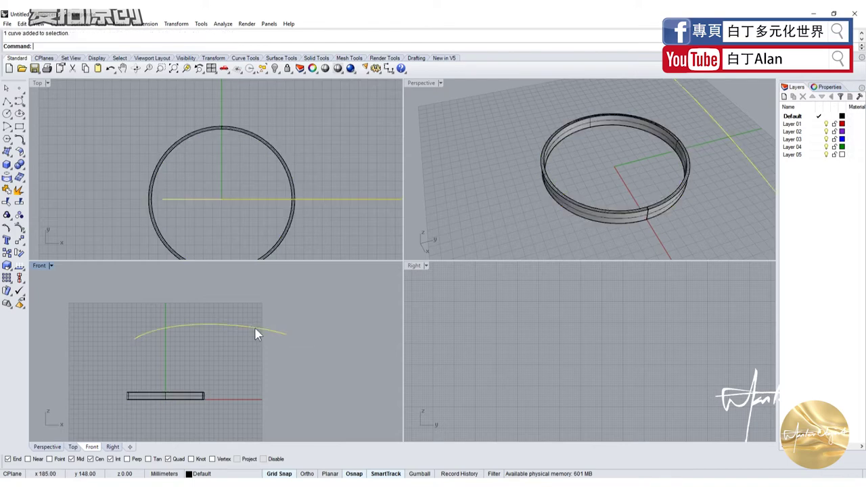
# - Turn on control points with F10 and pull the arc's right end point inward
pyautogui.press('F10')
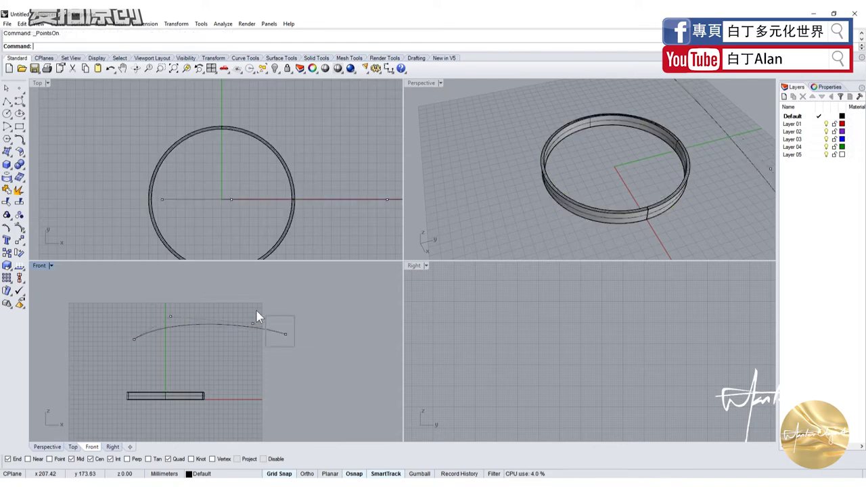
pyautogui.click(285, 334)
pyautogui.moveTo(285, 334)
pyautogui.mouseDown()
pyautogui.moveTo(133, 339)
pyautogui.moveTo(265, 341)
pyautogui.mouseUp()
pyautogui.click(224, 325)
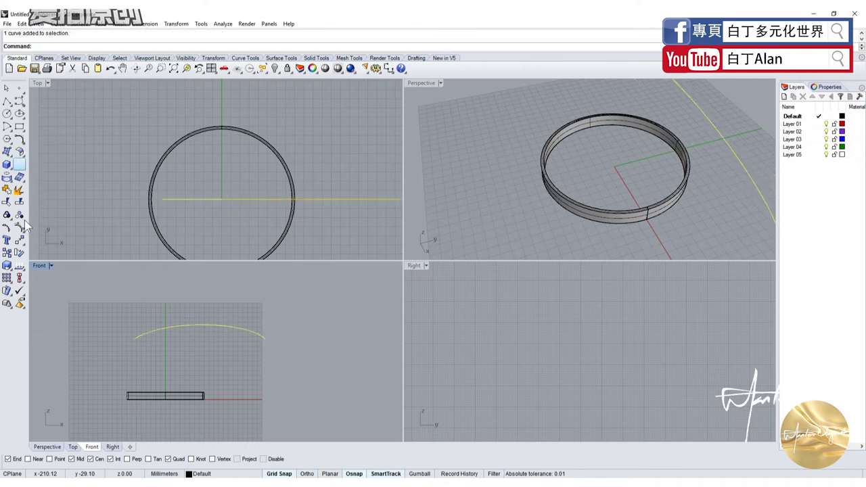
pyautogui.click(15, 157)
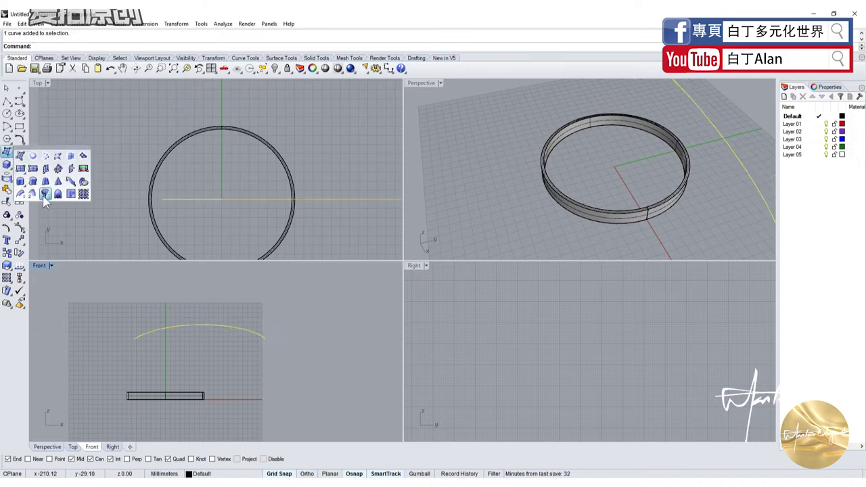
# - Revolve the arched curve around an axis through its two ends, inspect it, then undo
pyautogui.click(45, 194)
pyautogui.click(262, 337)
pyautogui.click(172, 340)
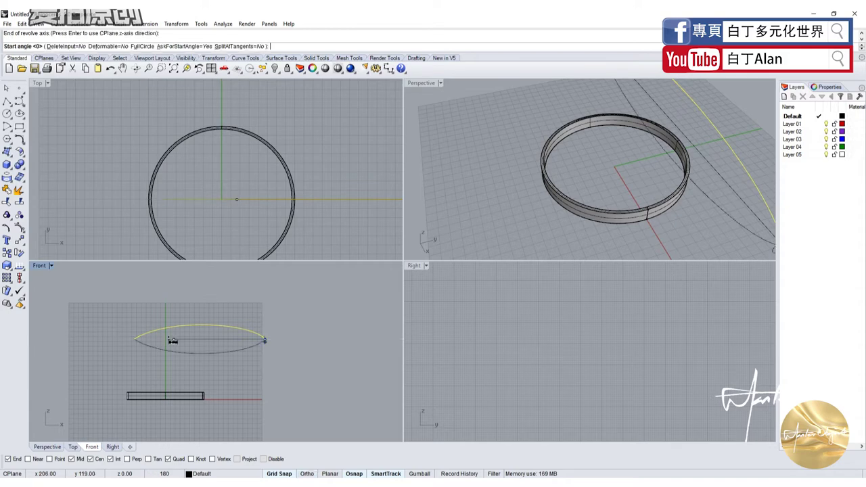
pyautogui.press('Return')
pyautogui.press('Return')
pyautogui.moveTo(595, 176); pyautogui.dragTo(672, 163, button='right')
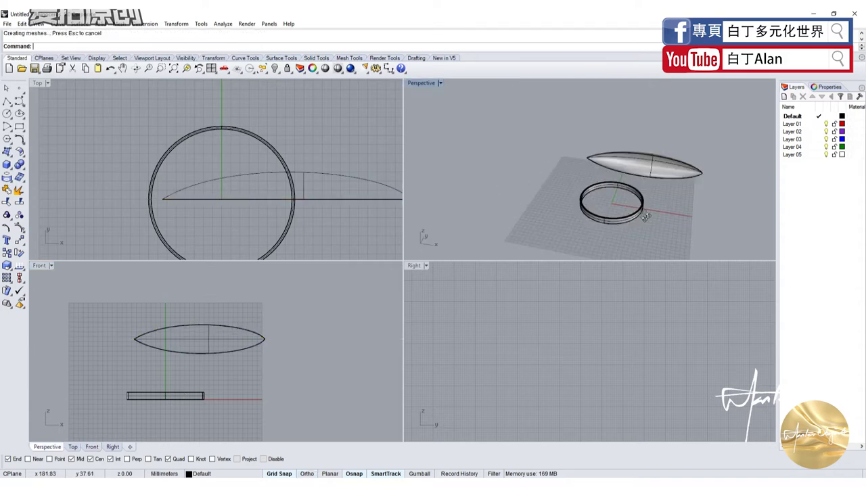
pyautogui.hotkey('ctrl', 'z')
# - Revolve the arc again from 0° through a full 360° around its ends, then select the lens surface
pyautogui.click(223, 327)
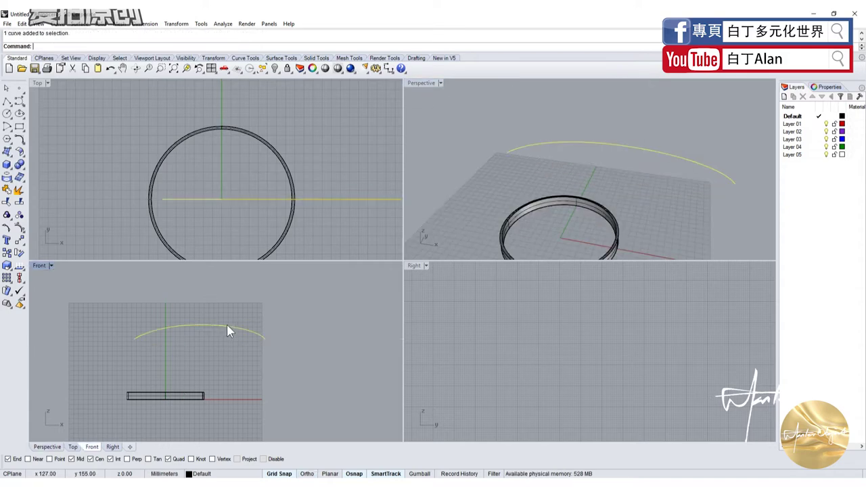
pyautogui.press('Return')
pyautogui.click(256, 339)
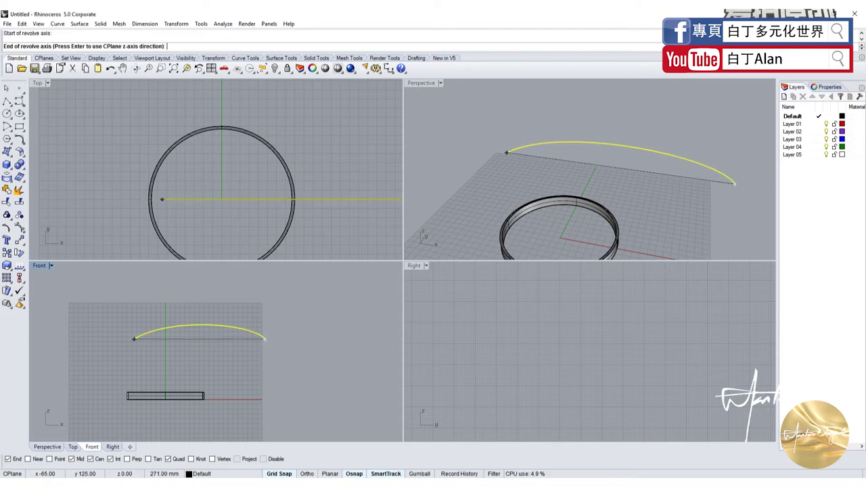
pyautogui.click(135, 340)
pyautogui.press('Return')
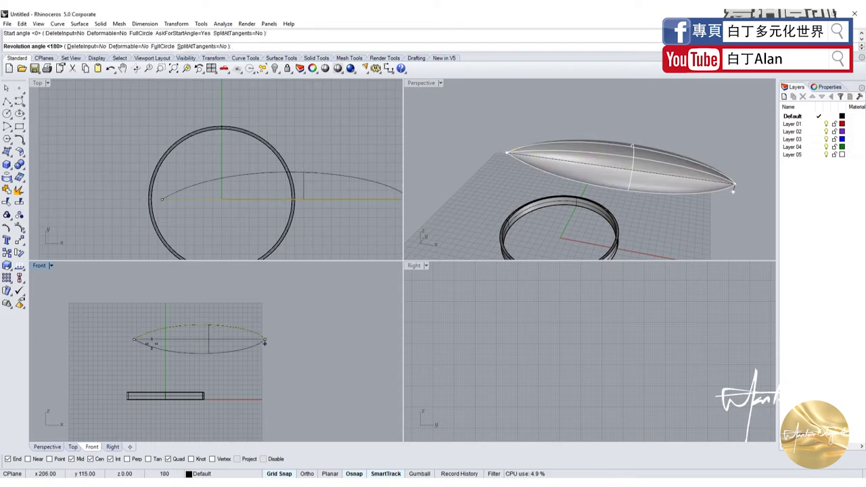
pyautogui.write('360')
pyautogui.press('Return')
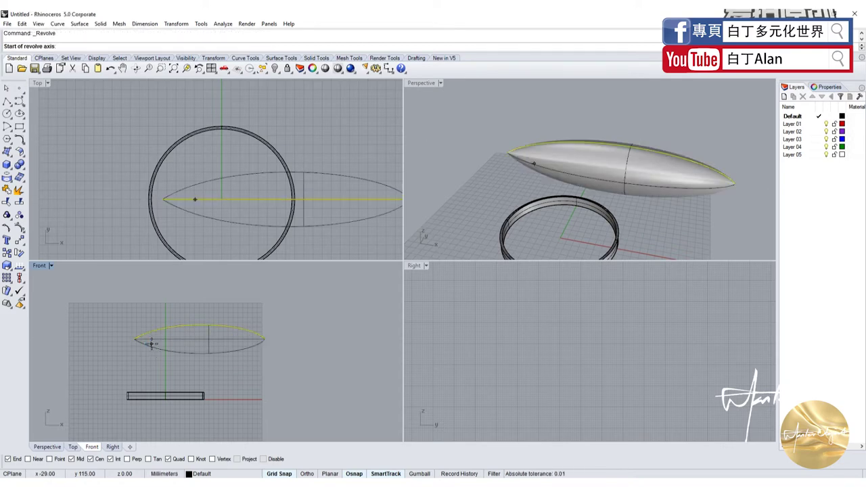
pyautogui.press('Return')
pyautogui.click(241, 379)
pyautogui.press('Escape')
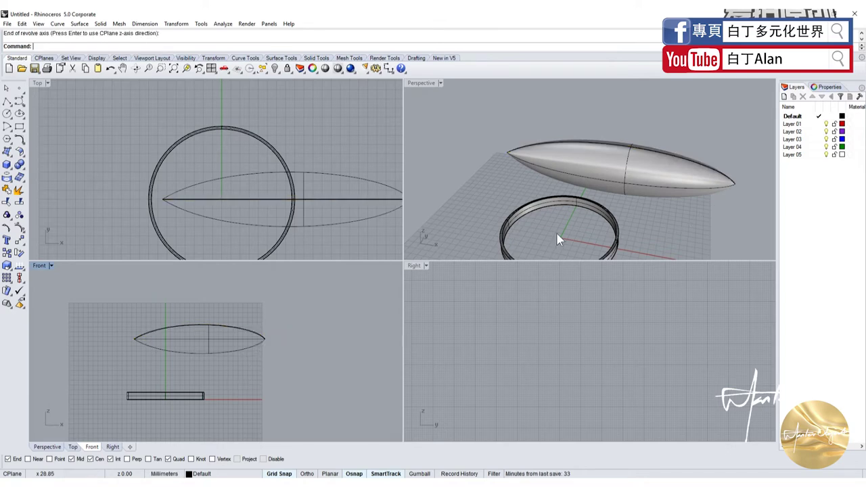
pyautogui.click(210, 340)
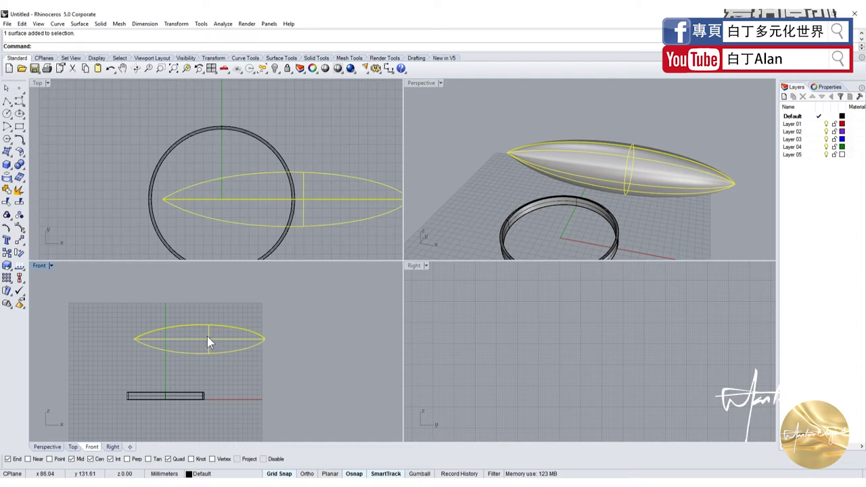
# - Drag the surface's three right-tip control points down in Top view to bend the tip
pyautogui.press('F10')
pyautogui.scroll(2, 260, 208)
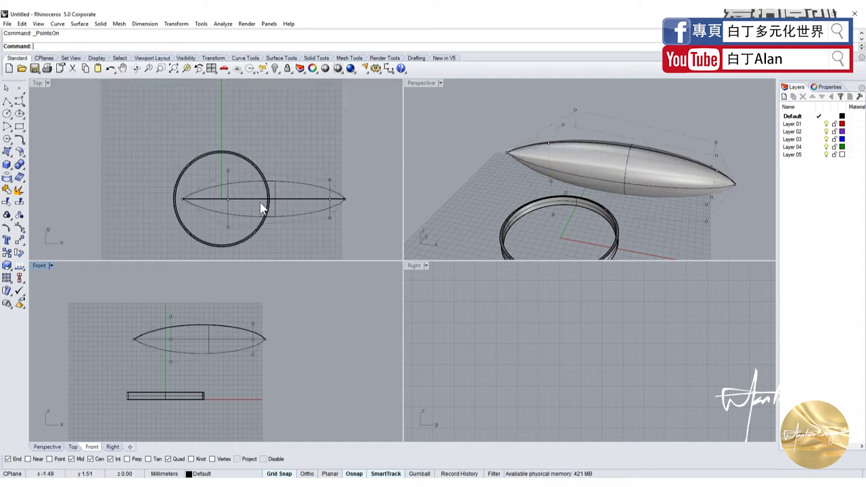
pyautogui.scroll(3, 262, 208)
pyautogui.scroll(3, 304, 221)
pyautogui.moveTo(270, 201); pyautogui.dragTo(277, 246)
pyautogui.scroll(-3, 274, 230)
pyautogui.scroll(-3, 267, 212)
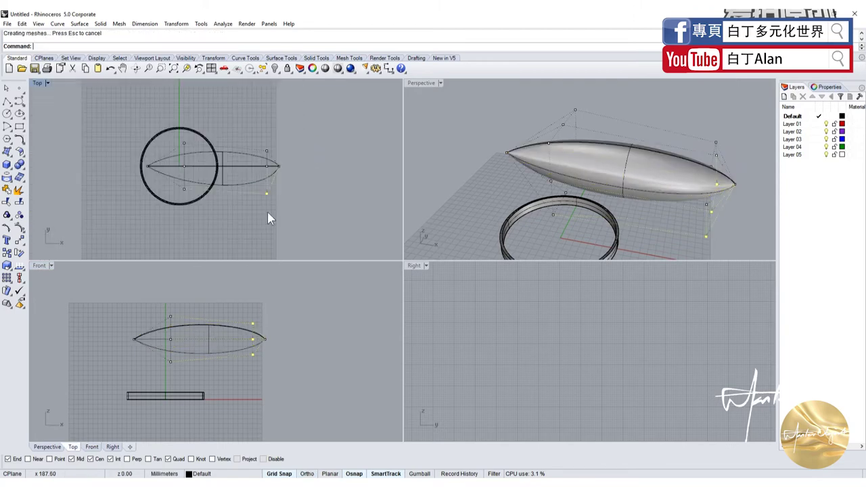
pyautogui.moveTo(268, 193); pyautogui.dragTo(267, 231)
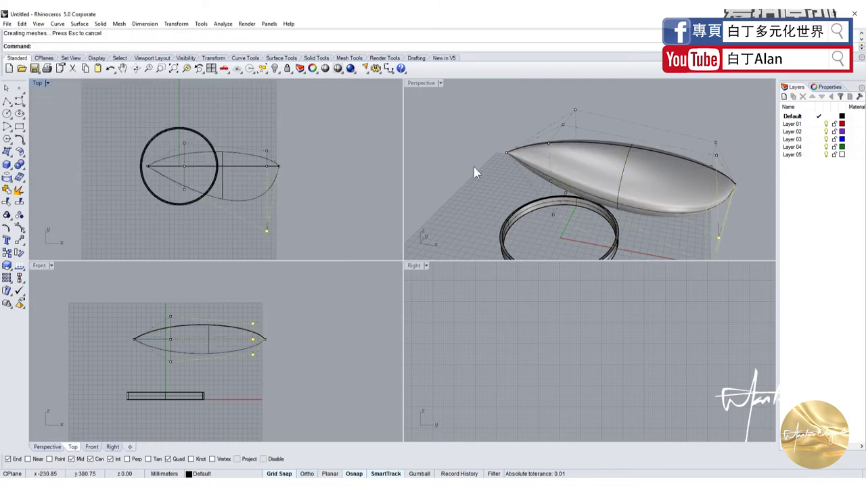
# - Hide the control points and maximize Perspective to orbit around the reshaped surface
pyautogui.press('Escape')
pyautogui.doubleClick(421, 83)
pyautogui.moveTo(431, 84); pyautogui.dragTo(470, 263, button='right')
pyautogui.scroll(3, 470, 263)
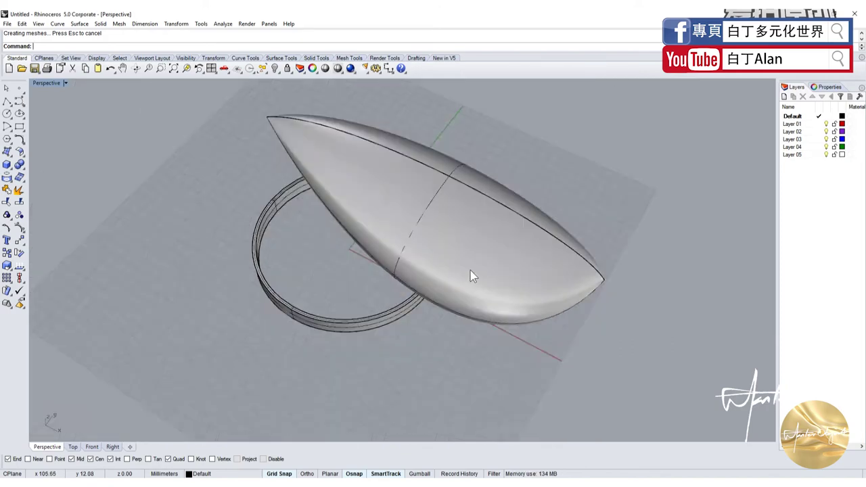
pyautogui.moveTo(470, 263)
pyautogui.mouseDown(button='right')
pyautogui.moveTo(404, 197)
pyautogui.moveTo(612, 138)
pyautogui.mouseUp(button='right')
pyautogui.scroll(-3, 410, 208)
pyautogui.scroll(3, 552, 177)
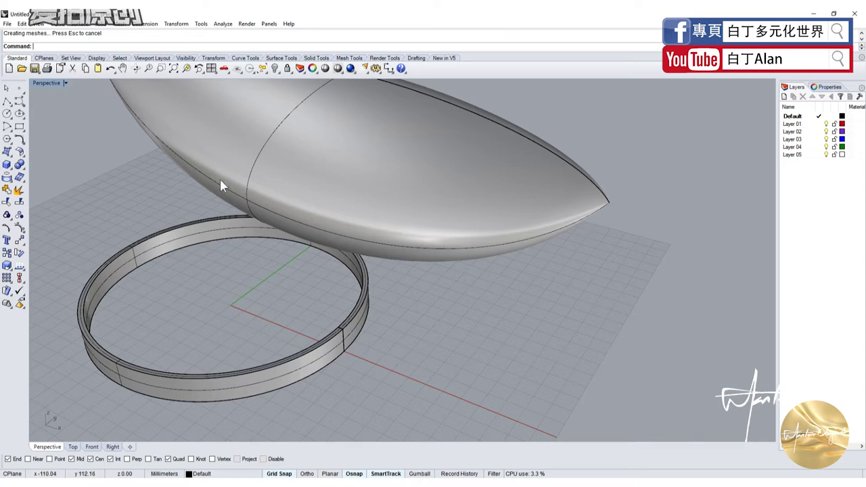
pyautogui.scroll(-5, 387, 213)
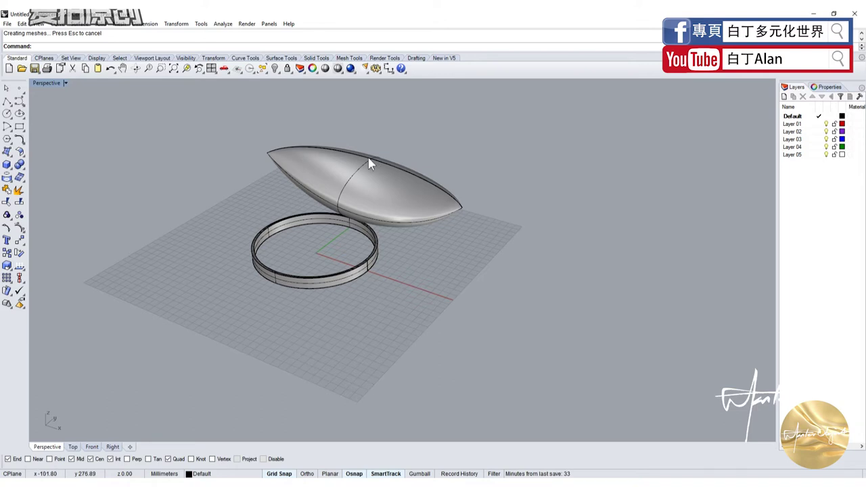
pyautogui.scroll(-1, 408, 174)
pyautogui.scroll(5, 407, 175)
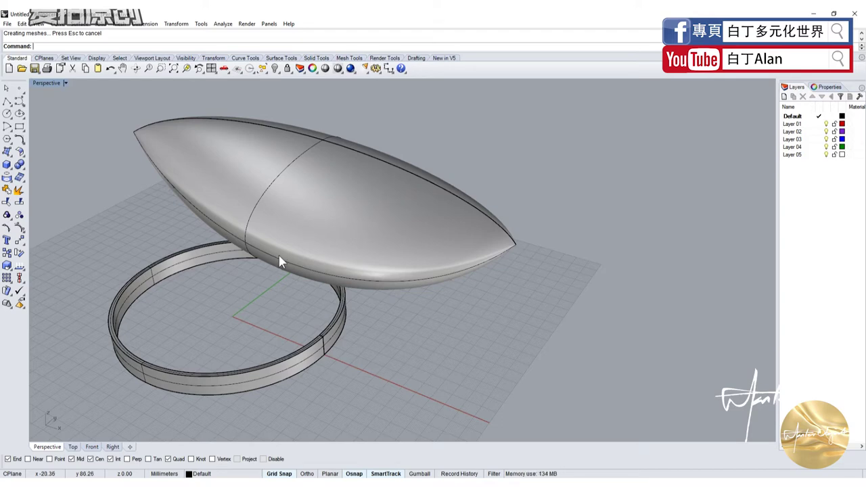
# - Delete the ring, ellipsoid surface, its curves and the small leftover object
pyautogui.moveTo(476, 290); pyautogui.dragTo(243, 227)
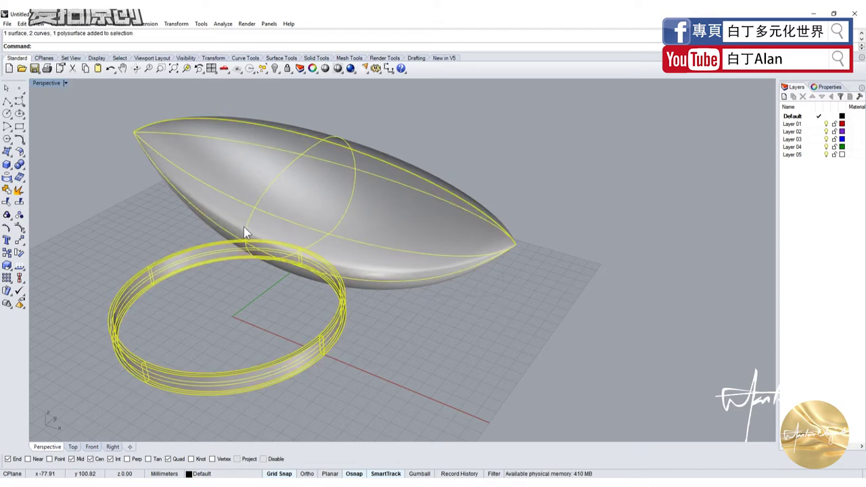
pyautogui.press('Delete')
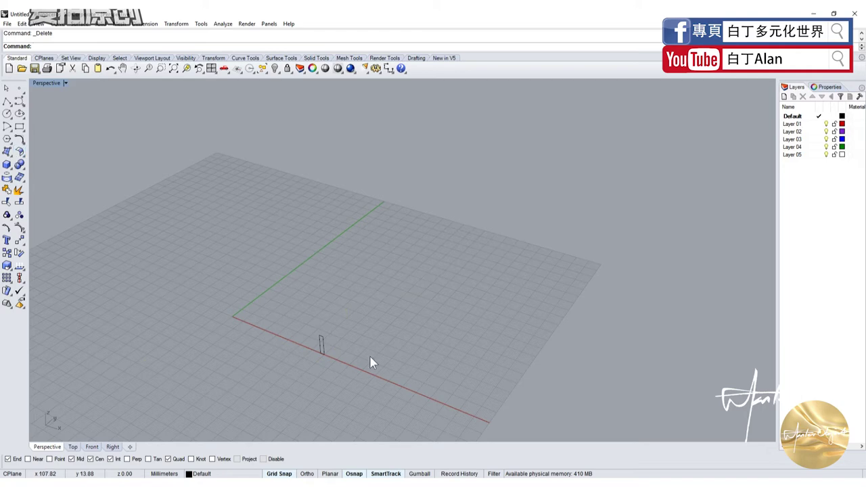
pyautogui.moveTo(371, 362); pyautogui.dragTo(246, 298)
pyautogui.press('Delete')
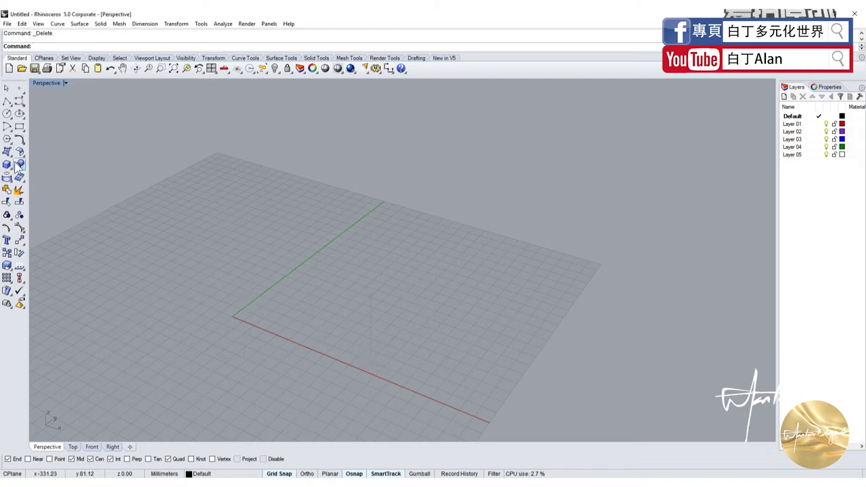
# - Browse the Solid, Surface and Curve-from-objects tool flyouts
pyautogui.click(11, 168)
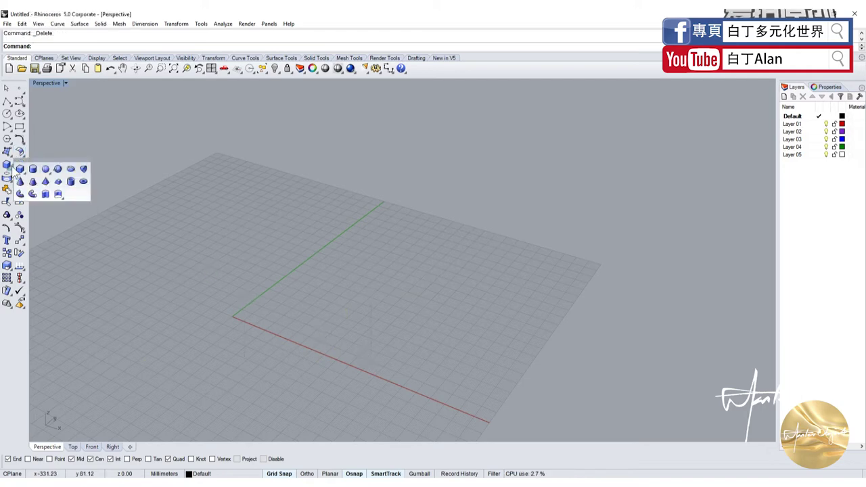
pyautogui.click(7, 153)
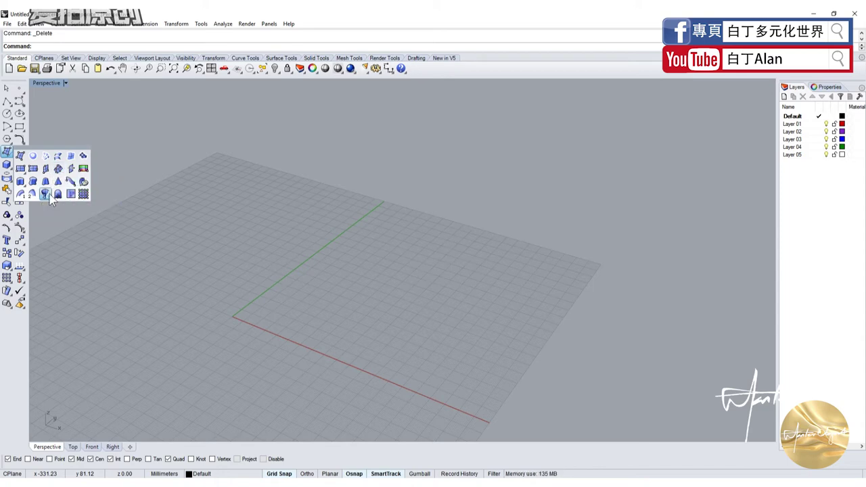
pyautogui.click(10, 180)
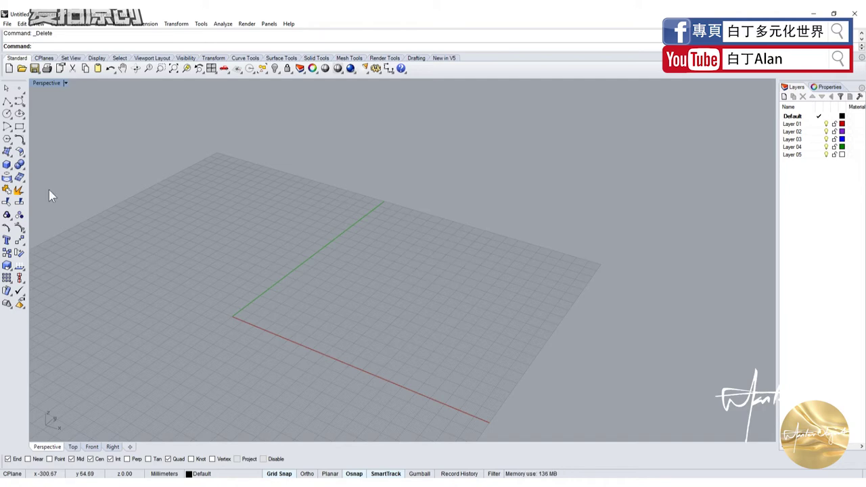
# - Create a box solid by picking two base corners and a height near the origin
pyautogui.click(7, 165)
pyautogui.scroll(2, 180, 294)
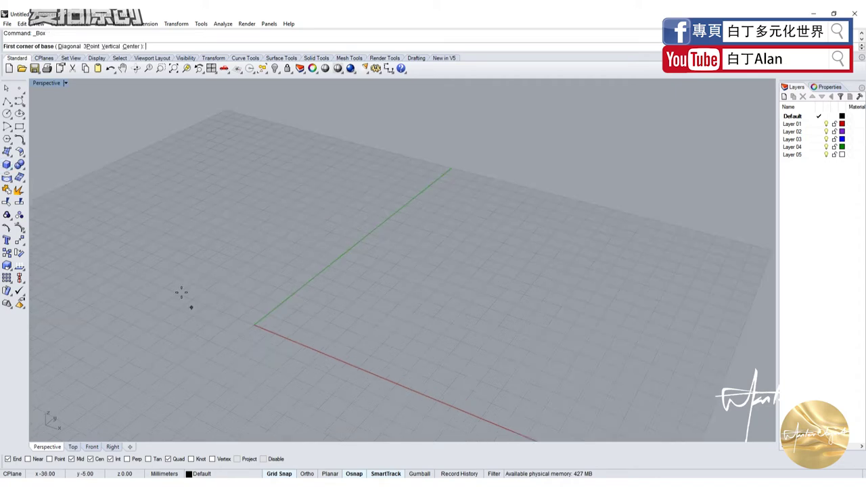
pyautogui.click(256, 325)
pyautogui.click(415, 294)
pyautogui.click(394, 236)
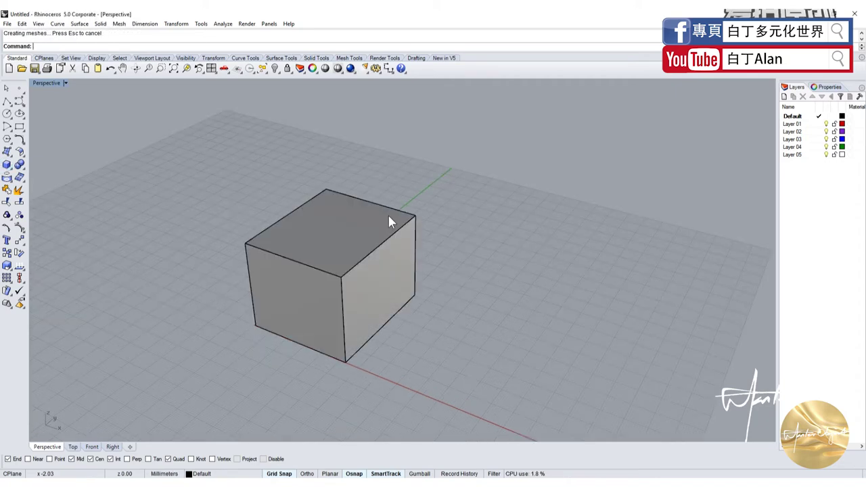
# - Orbit the Perspective view around the new box to look down on it
pyautogui.click(47, 82)
pyautogui.click(187, 133)
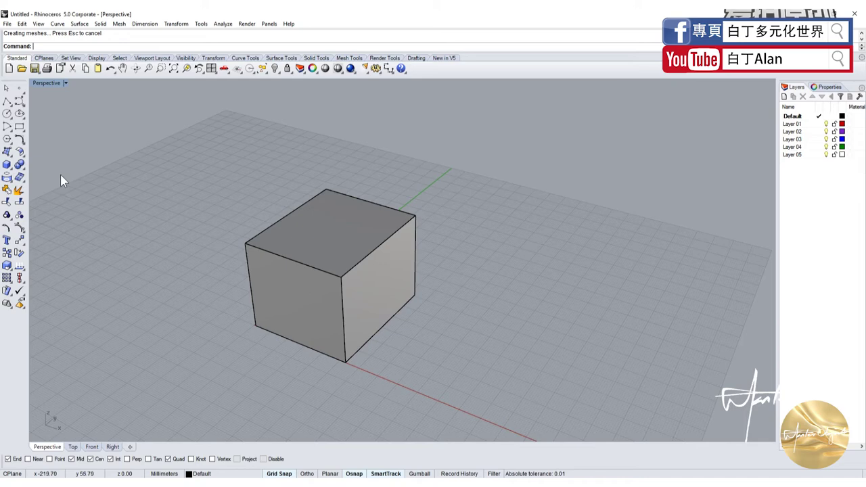
pyautogui.moveTo(142, 209)
pyautogui.mouseDown(button='right')
pyautogui.moveTo(200, 225)
pyautogui.moveTo(437, 392)
pyautogui.moveTo(384, 319)
pyautogui.mouseUp(button='right')
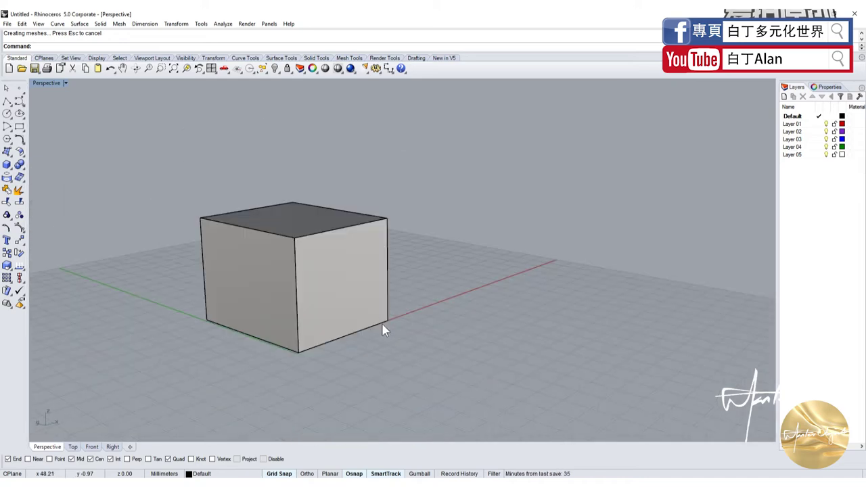
pyautogui.moveTo(422, 313)
pyautogui.mouseDown(button='right')
pyautogui.moveTo(448, 277)
pyautogui.moveTo(440, 304)
pyautogui.mouseUp(button='right')
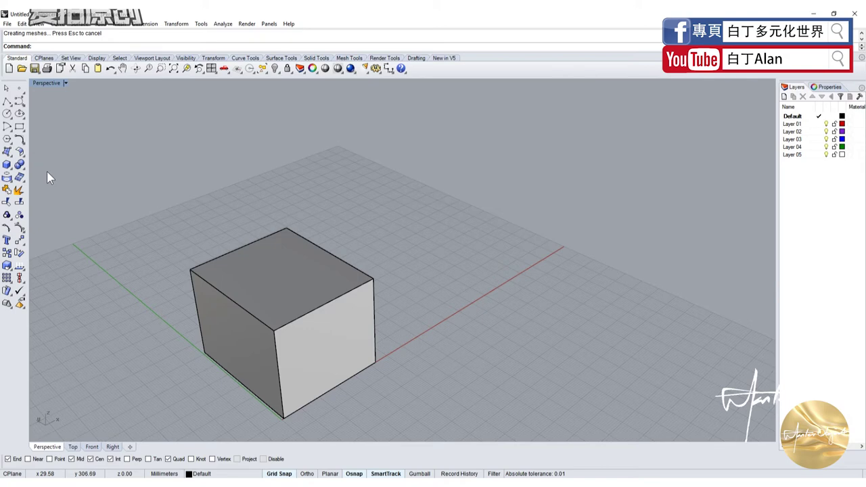
pyautogui.click(24, 166)
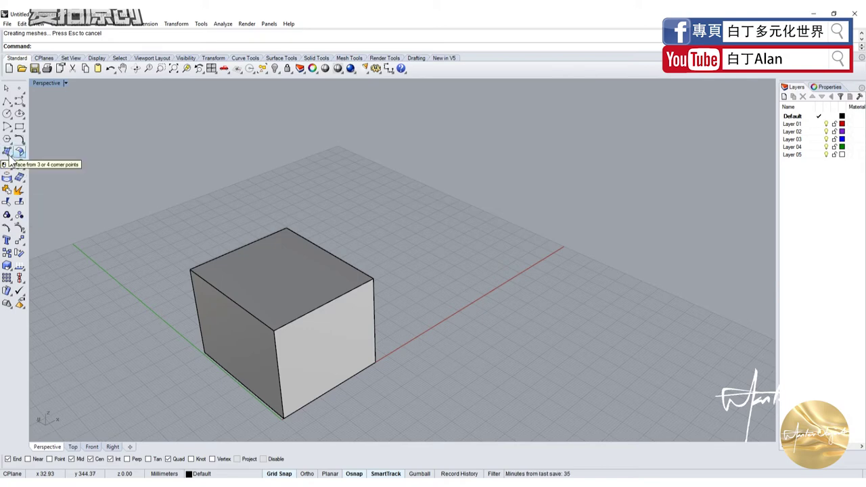
pyautogui.click(19, 126)
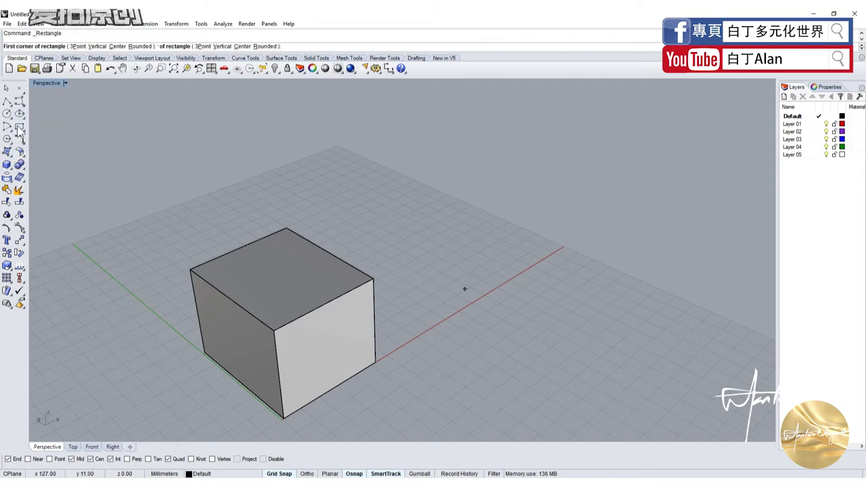
pyautogui.click(467, 312)
pyautogui.click(569, 315)
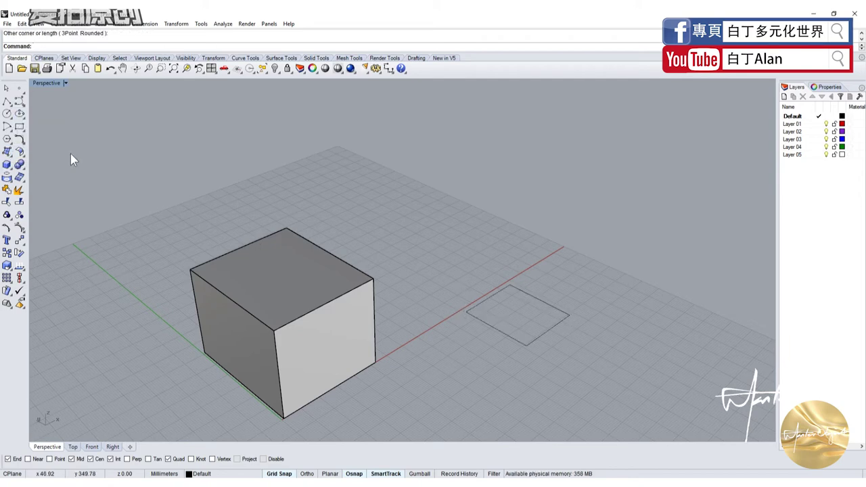
pyautogui.click(20, 140)
pyautogui.click(559, 328)
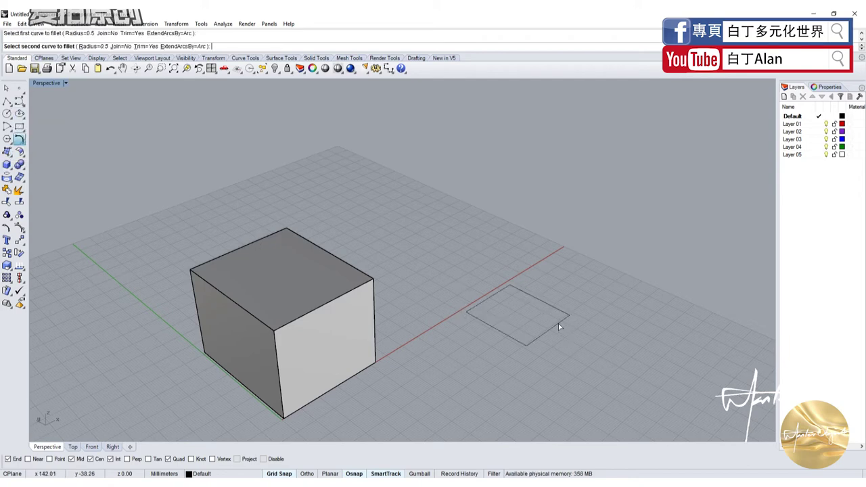
pyautogui.click(563, 316)
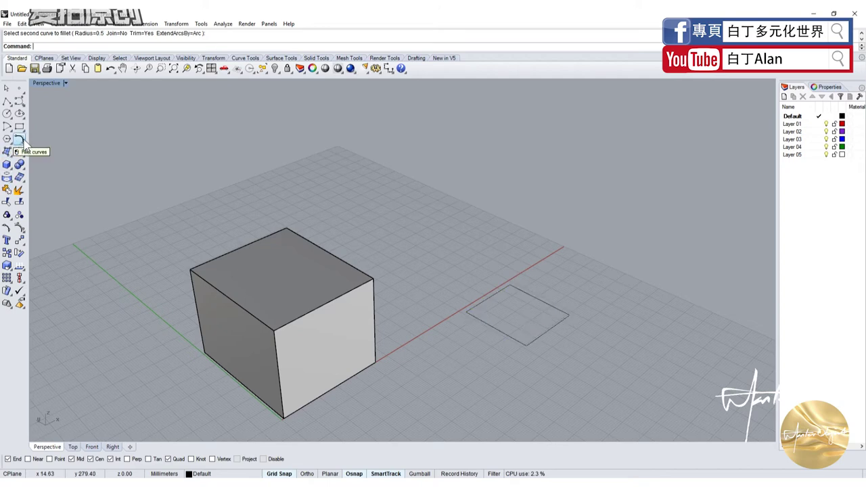
pyautogui.scroll(5, 529, 322)
pyautogui.scroll(3, 640, 327)
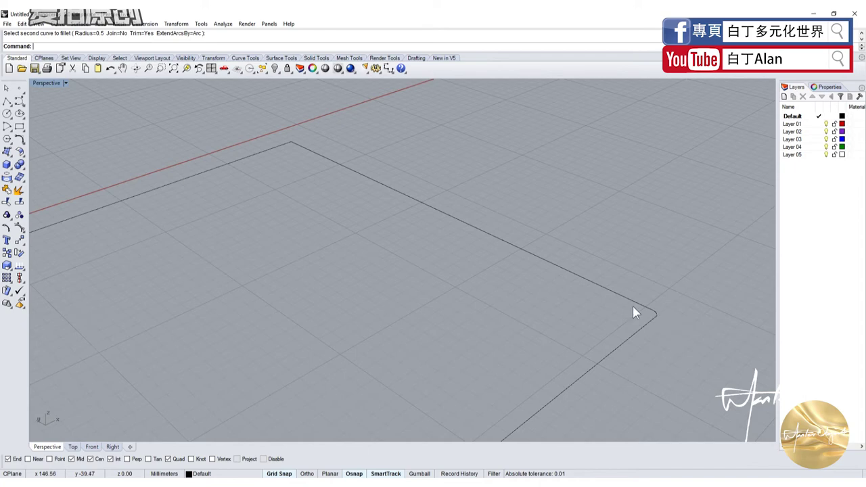
pyautogui.click(655, 324)
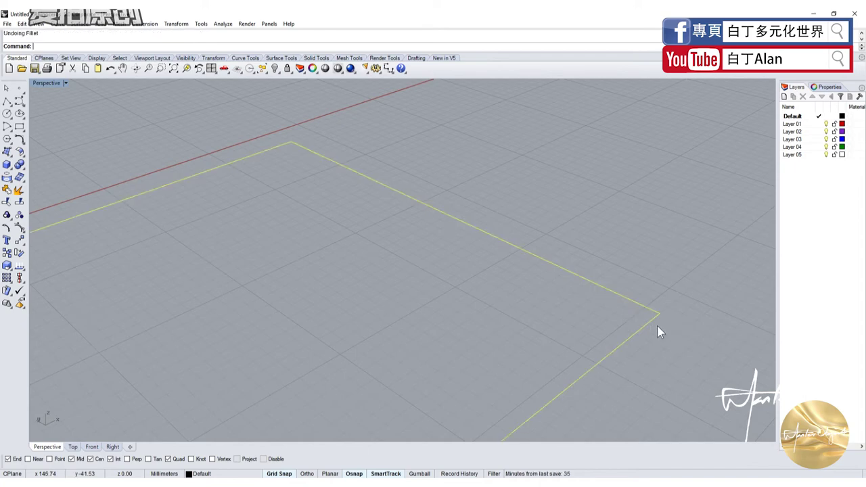
pyautogui.hotkey('ctrl', 'z')
pyautogui.click(663, 328)
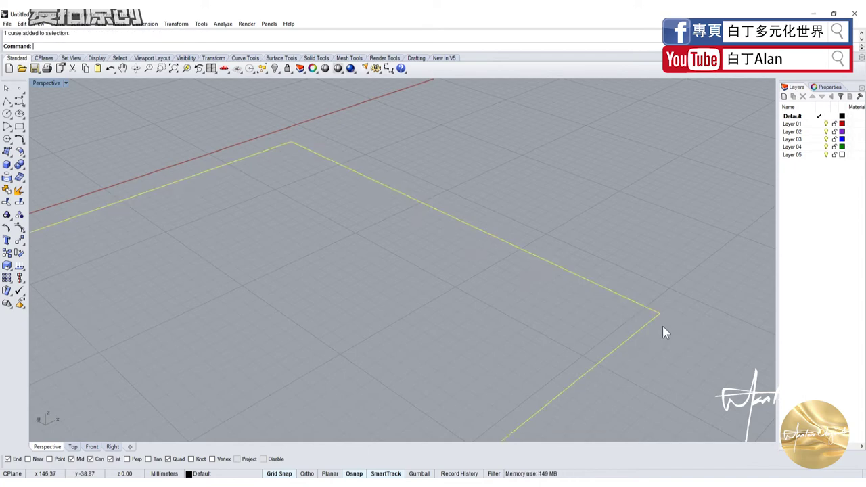
pyautogui.press('Delete')
# - Switch to the four-viewport layout, starting and cancelling a circle in Top view
pyautogui.scroll(-2, 321, 342)
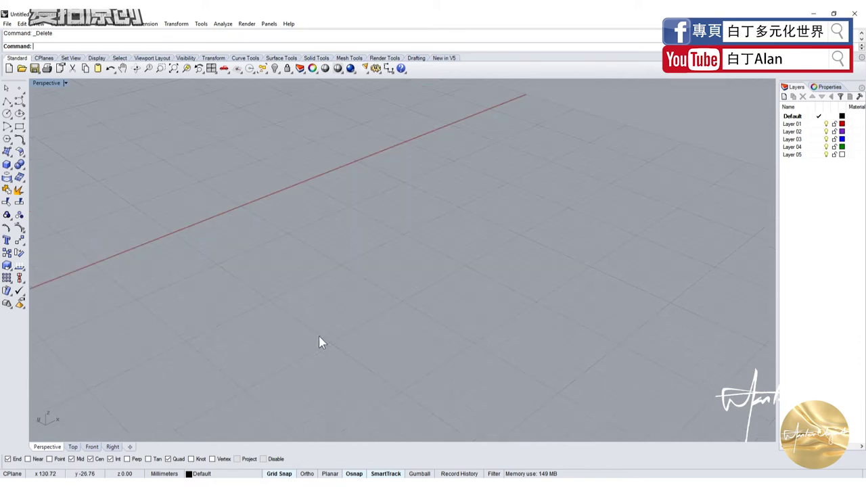
pyautogui.scroll(-1, 317, 332)
pyautogui.scroll(-3, 316, 328)
pyautogui.scroll(-2, 86, 139)
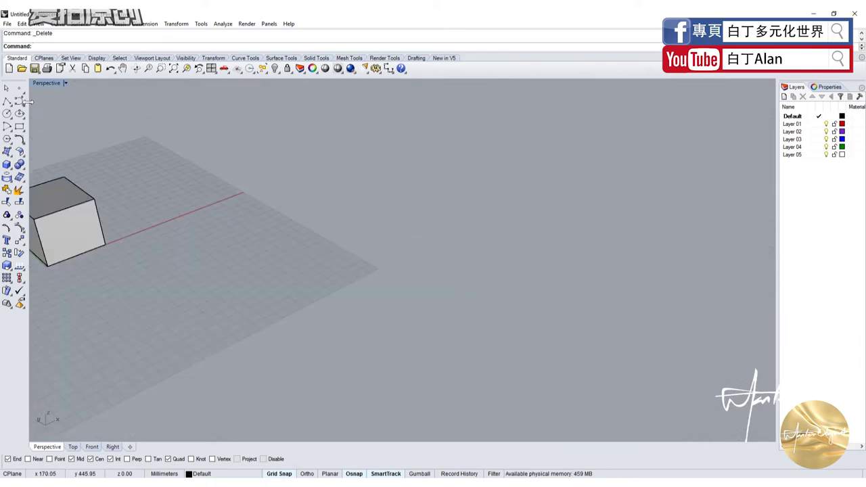
pyautogui.doubleClick(46, 83)
pyautogui.click(7, 113)
pyautogui.scroll(2, 263, 142)
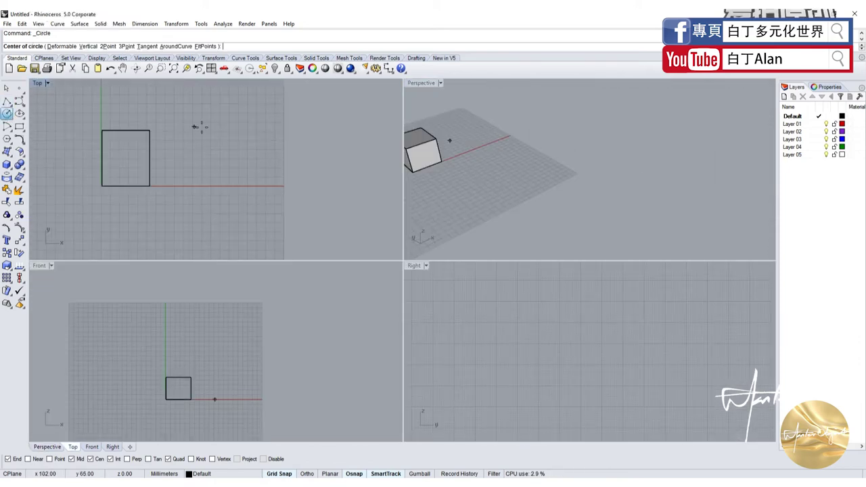
pyautogui.click(193, 127)
pyautogui.press('Escape')
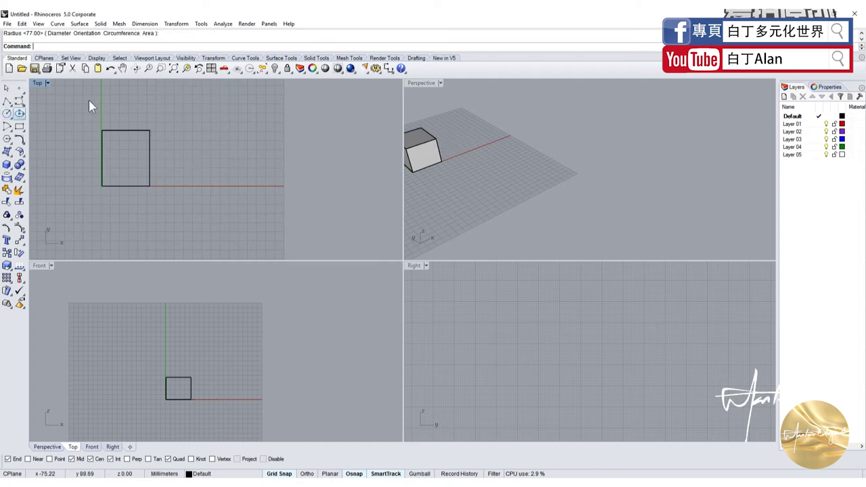
# - Draw a rectangle beside the box in Top view with a circle centred inside it
pyautogui.click(19, 126)
pyautogui.click(208, 128)
pyautogui.click(282, 186)
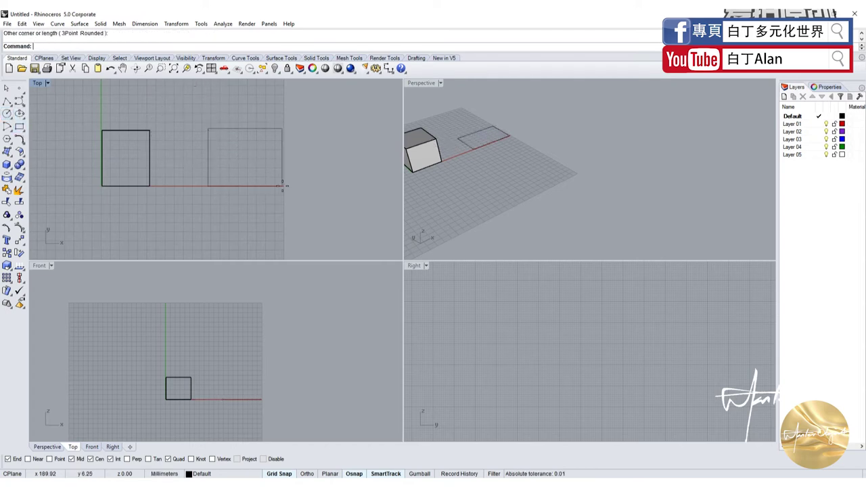
pyautogui.click(7, 113)
pyautogui.scroll(2, 241, 131)
pyautogui.click(272, 165)
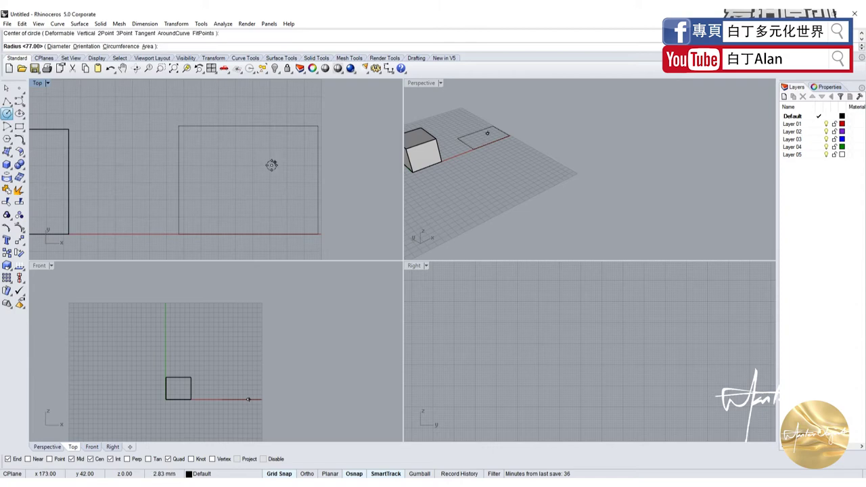
# - Move the circle up until its top quadrant touches the rectangle's top edge
pyautogui.click(19, 240)
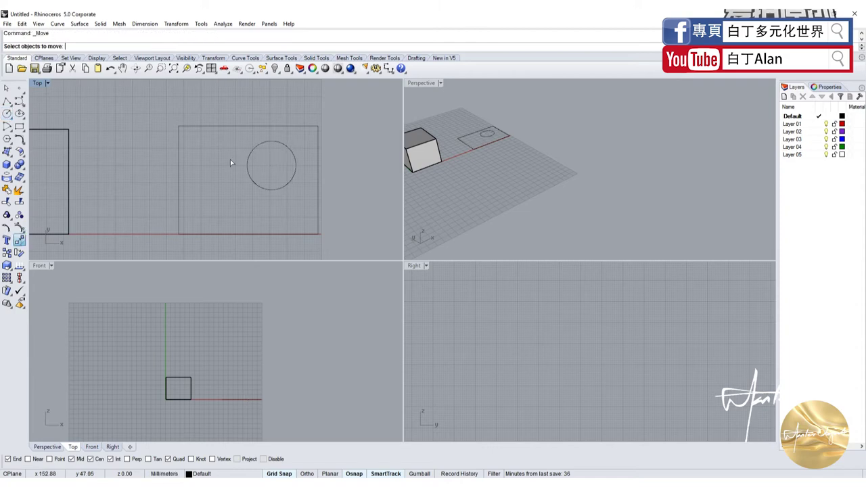
pyautogui.click(247, 156)
pyautogui.press('Return')
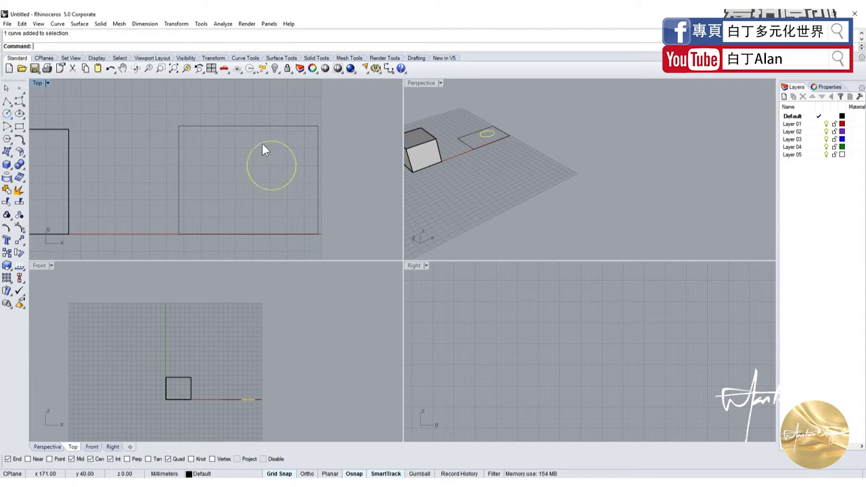
pyautogui.click(271, 139)
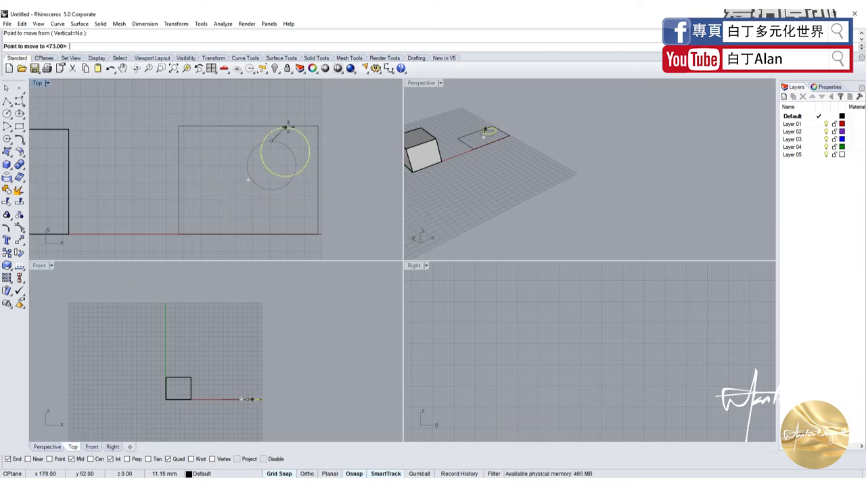
pyautogui.click(285, 125)
# - Move the circle right to the rectangle's right edge, then select both curves
pyautogui.scroll(3, 311, 118)
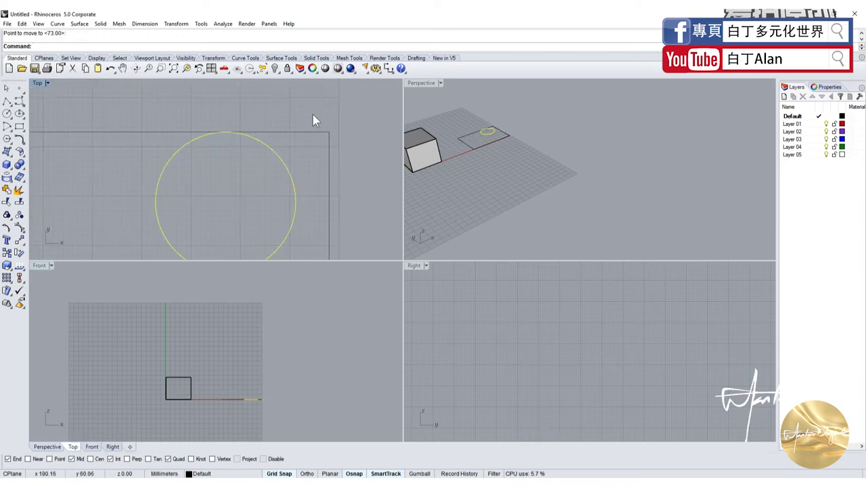
pyautogui.press('Return')
pyautogui.click(296, 195)
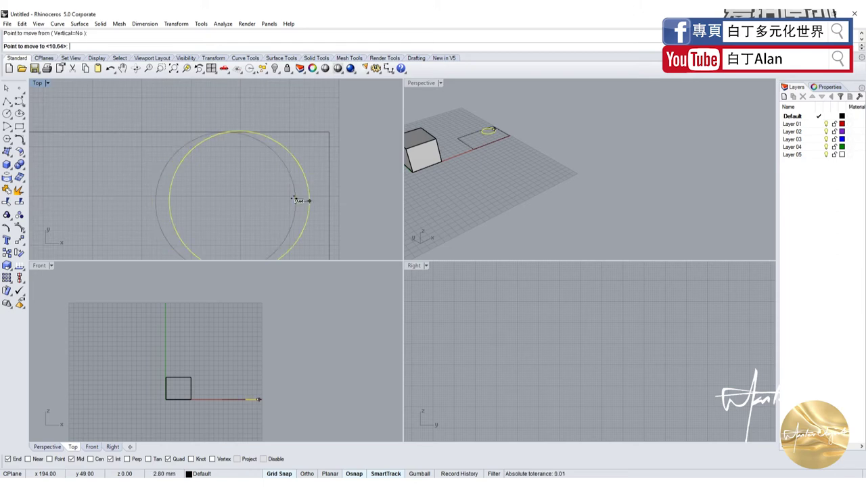
pyautogui.click(329, 202)
pyautogui.press('Escape')
pyautogui.scroll(-4, 318, 138)
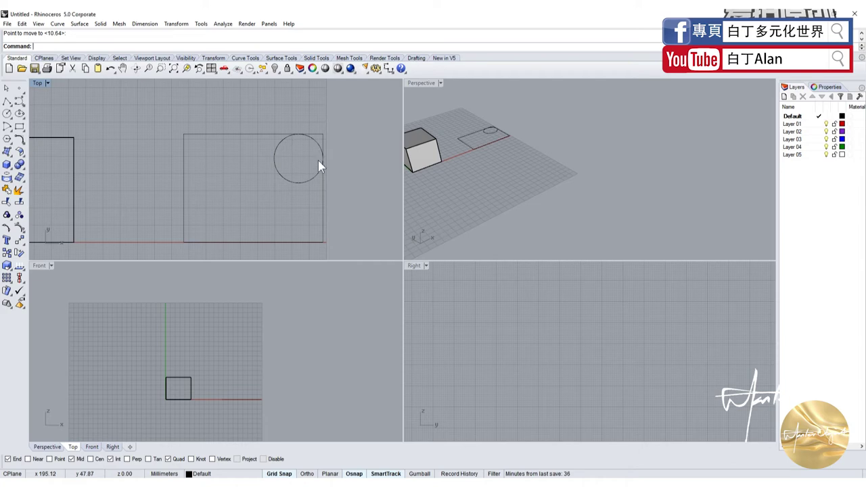
pyautogui.moveTo(339, 171); pyautogui.dragTo(284, 158)
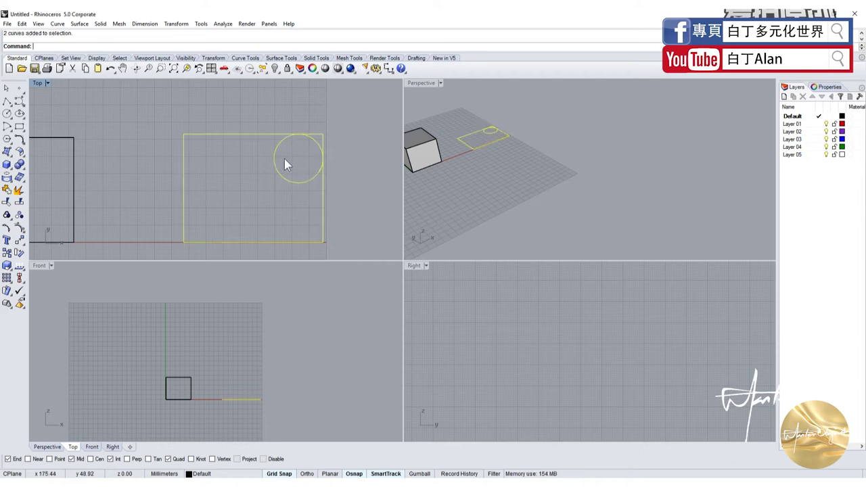
# - Delete the old rectangle and circle and draw a small new rectangle
pyautogui.press('Delete')
pyautogui.click(19, 127)
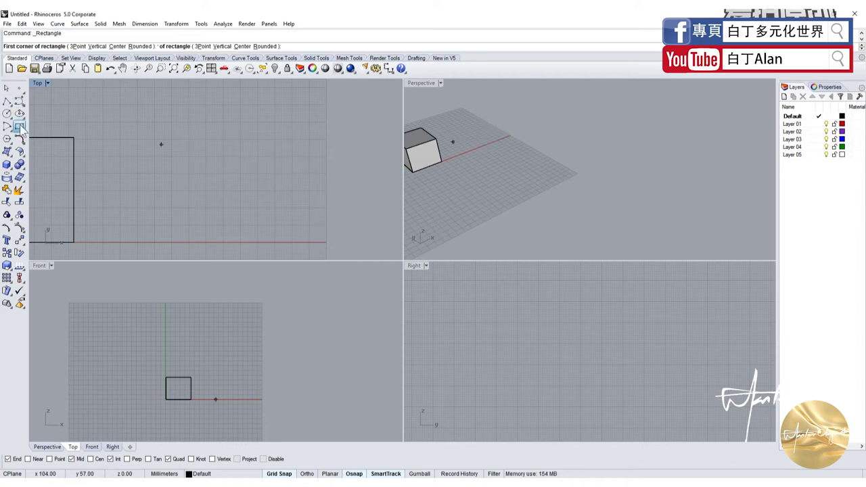
pyautogui.click(173, 168)
pyautogui.click(155, 181)
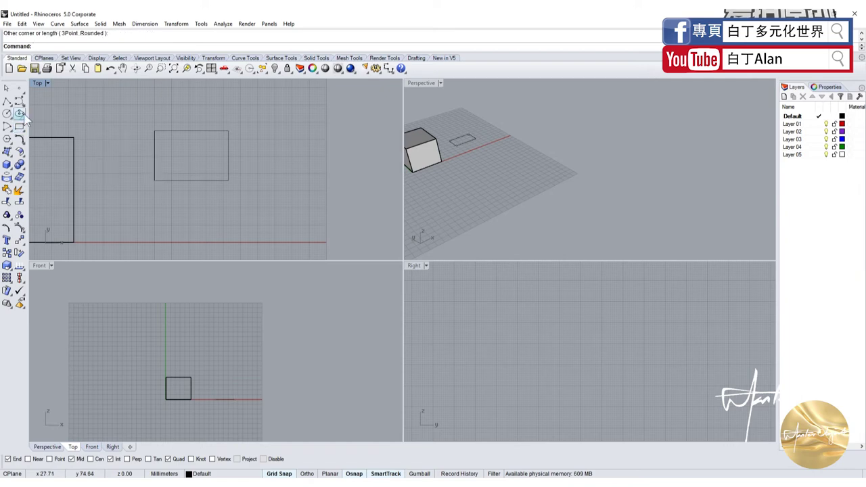
# - Fillet the rectangle's top-right corner between its top and right edges with radius 0.5
pyautogui.click(19, 139)
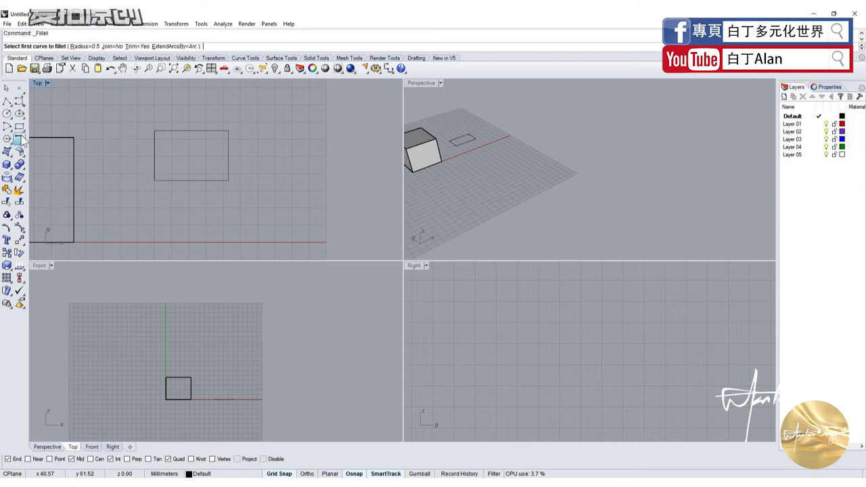
pyautogui.click(212, 132)
pyautogui.click(228, 141)
pyautogui.scroll(3, 230, 143)
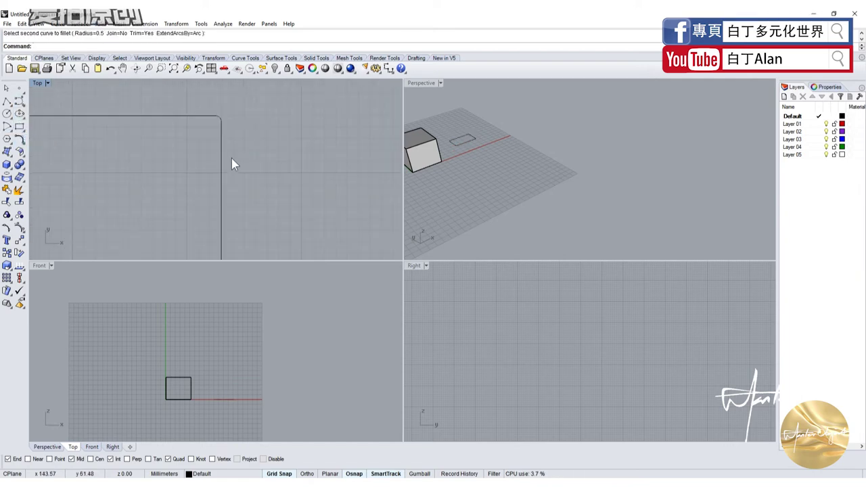
# - Drag a corner control point of the filleted rectangle left along its top edge
pyautogui.click(222, 146)
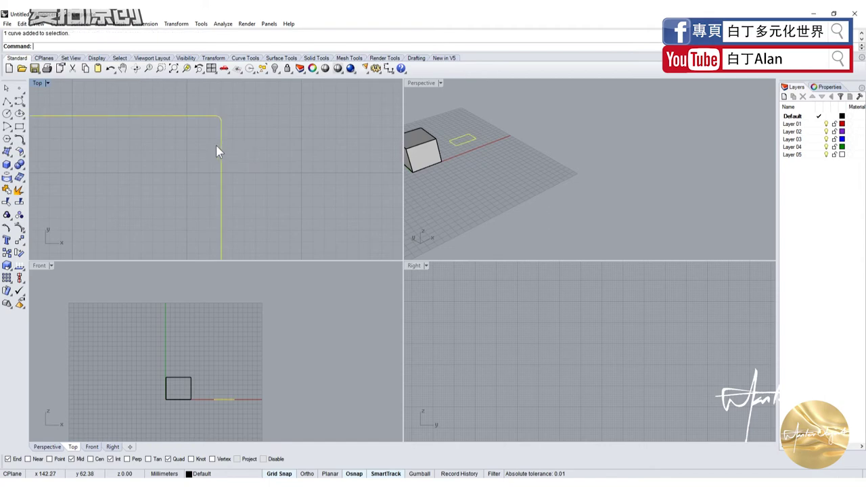
pyautogui.press('F10')
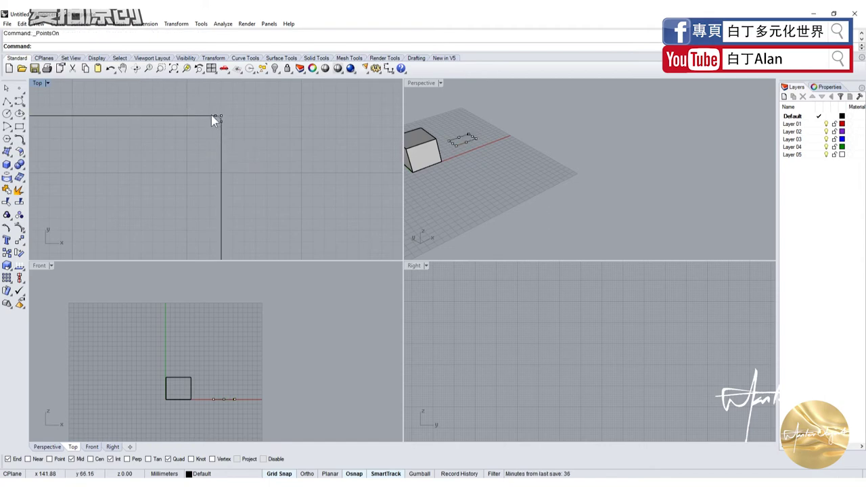
pyautogui.moveTo(215, 116); pyautogui.dragTo(132, 113)
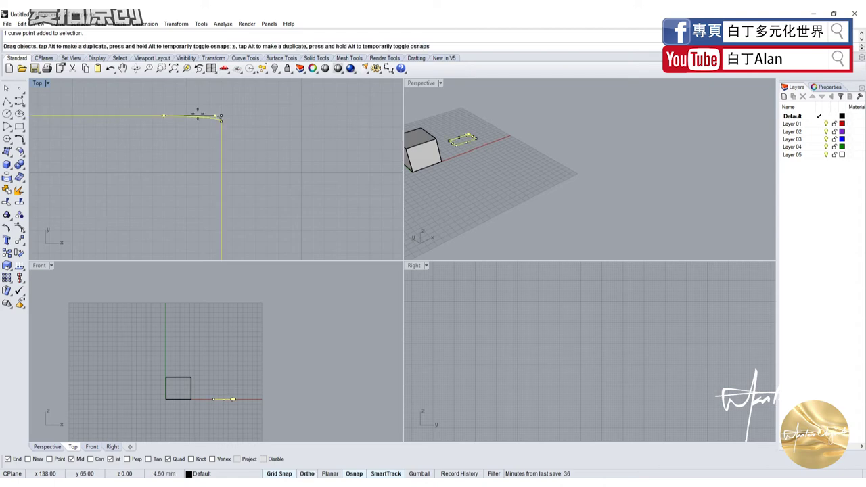
pyautogui.moveTo(131, 108)
pyautogui.mouseDown(button='right')
pyautogui.moveTo(179, 109)
pyautogui.moveTo(240, 155)
pyautogui.mouseUp(button='right')
pyautogui.press('Escape')
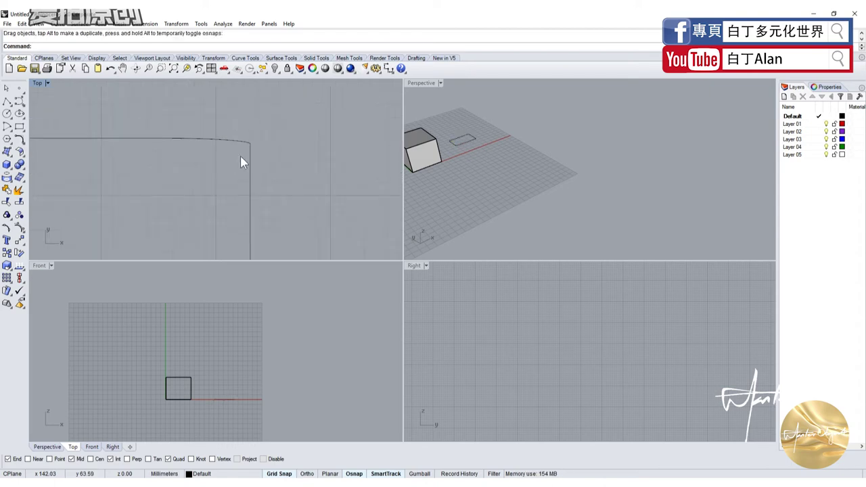
# - Select and delete the reshaped rectangle
pyautogui.scroll(-3, 271, 172)
pyautogui.scroll(-3, 315, 194)
pyautogui.moveTo(315, 194); pyautogui.dragTo(245, 148)
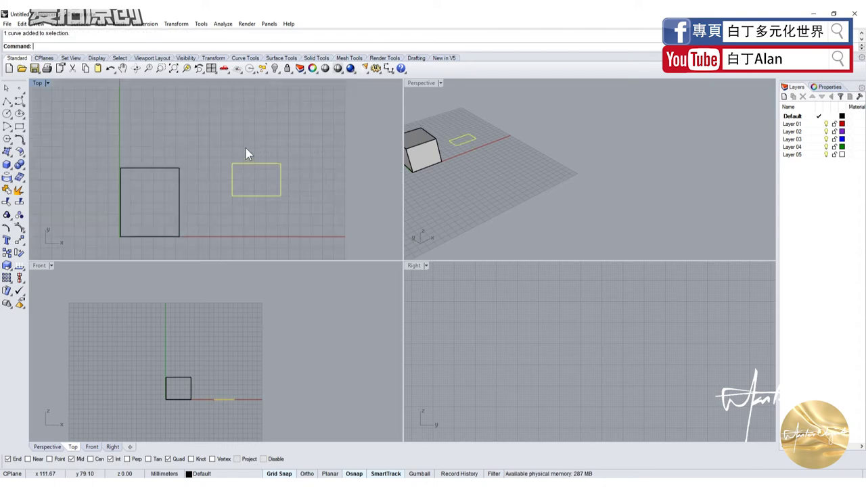
pyautogui.press('Delete')
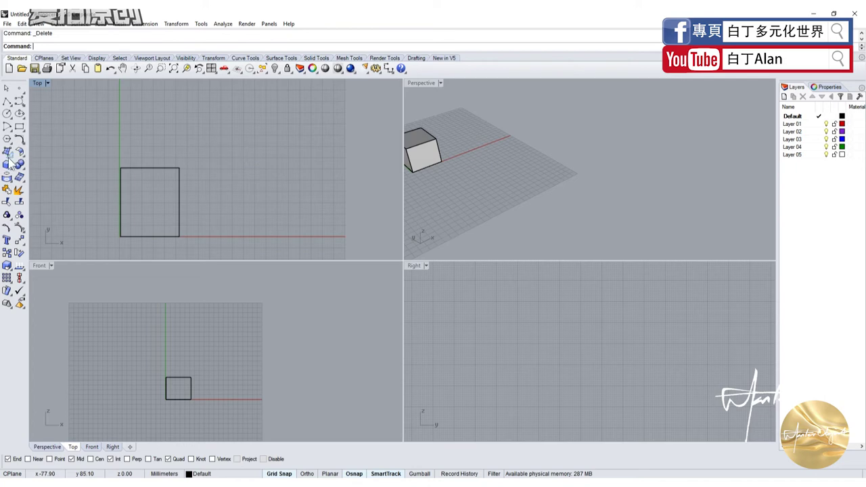
# - Create a horizontal plane surface in Top view and a vertical plane in Right view
pyautogui.click(8, 157)
pyautogui.click(20, 169)
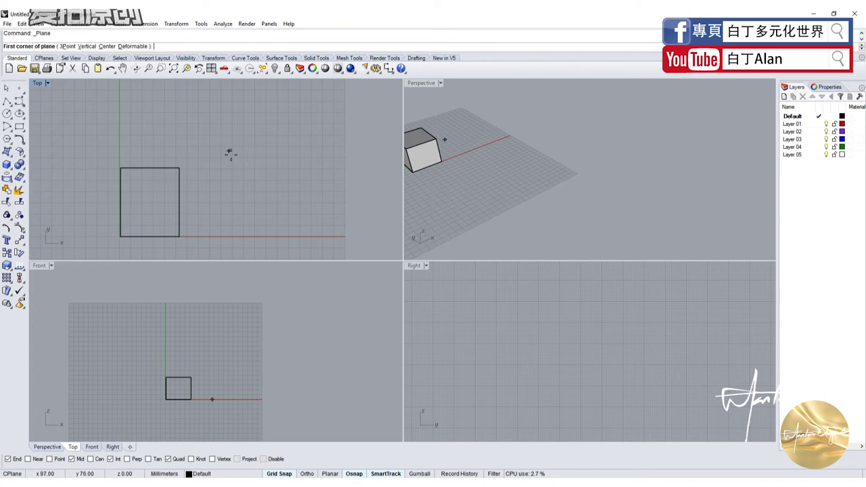
pyautogui.click(229, 151)
pyautogui.click(273, 222)
pyautogui.rightClick(290, 227)
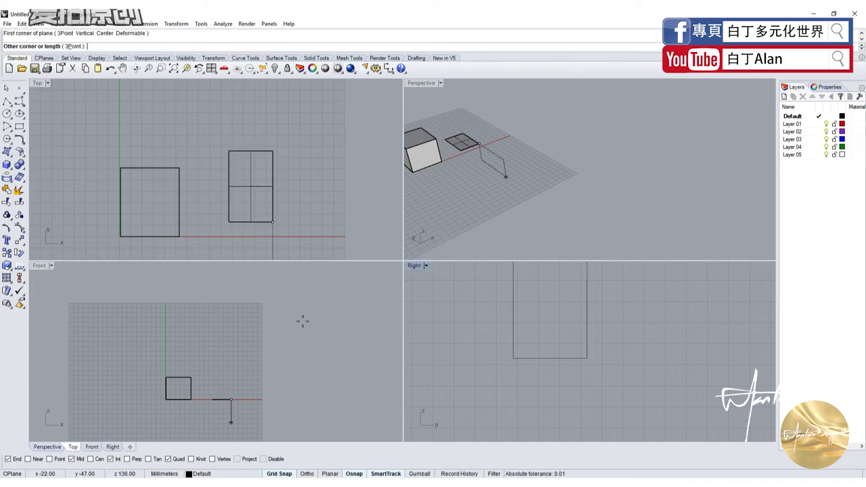
pyautogui.scroll(5, 592, 316)
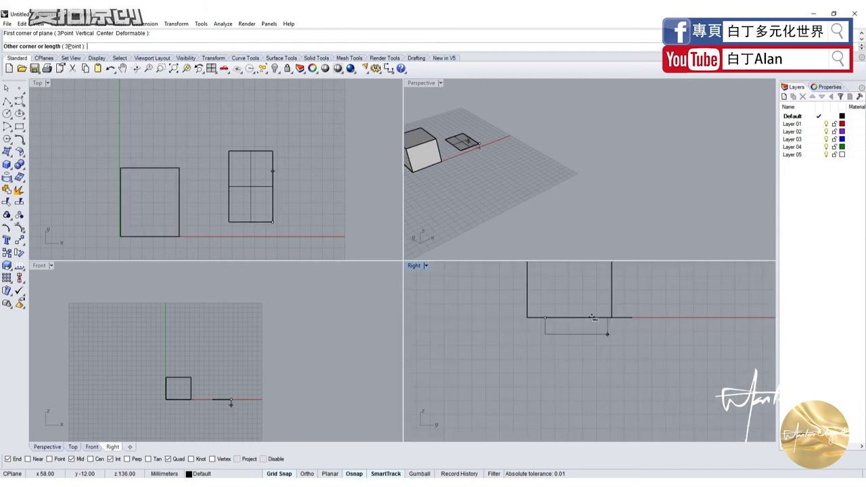
pyautogui.click(633, 359)
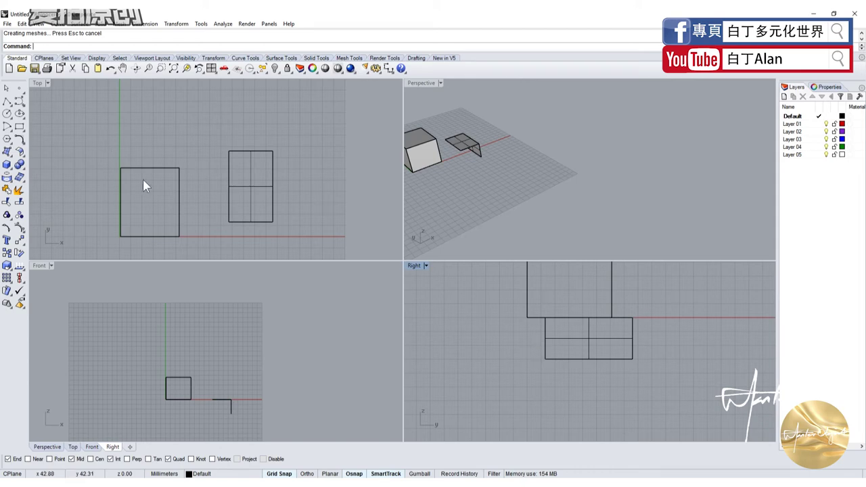
# - Orbit the Perspective view around the two planes and launch Fillet Surface
pyautogui.click(249, 203)
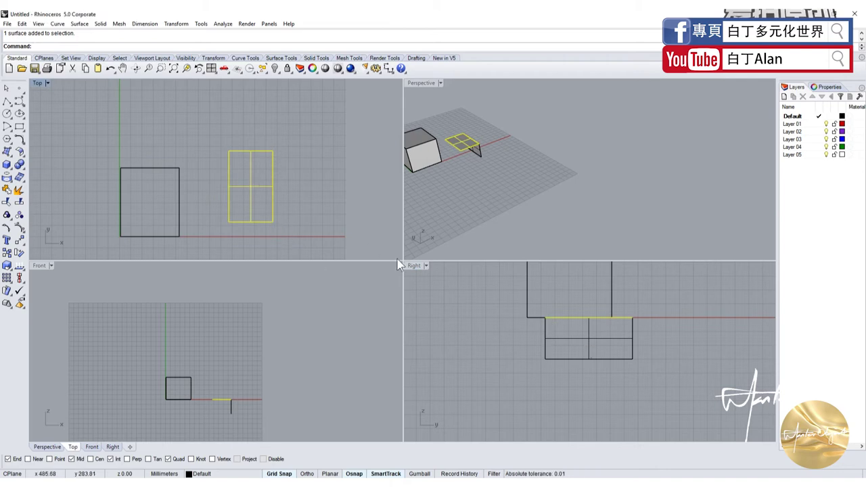
pyautogui.click(562, 225)
pyautogui.moveTo(562, 225); pyautogui.dragTo(592, 91, button='right')
pyautogui.scroll(-3, 589, 122)
pyautogui.scroll(5, 569, 166)
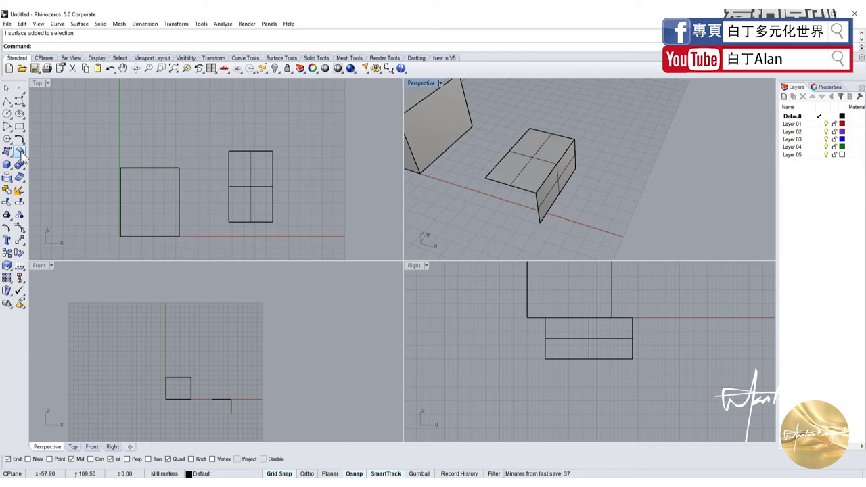
pyautogui.click(21, 153)
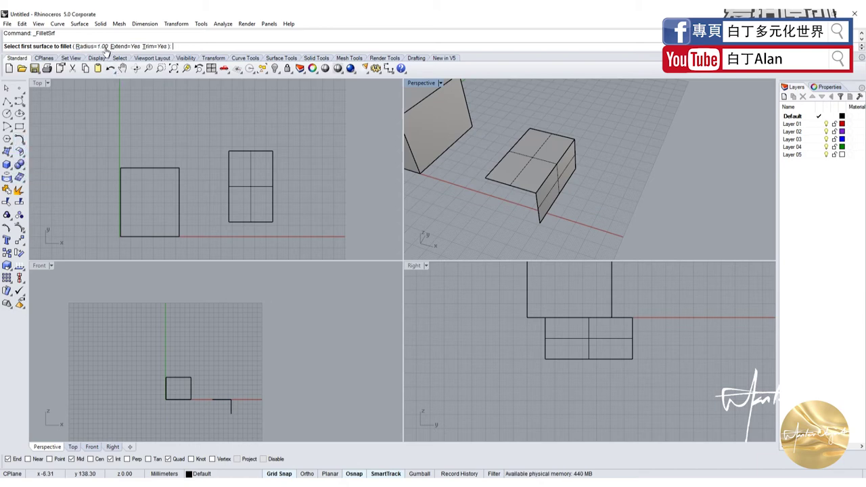
# - Create a fillet surface between the flat top plane and the vertical side plane
pyautogui.click(20, 154)
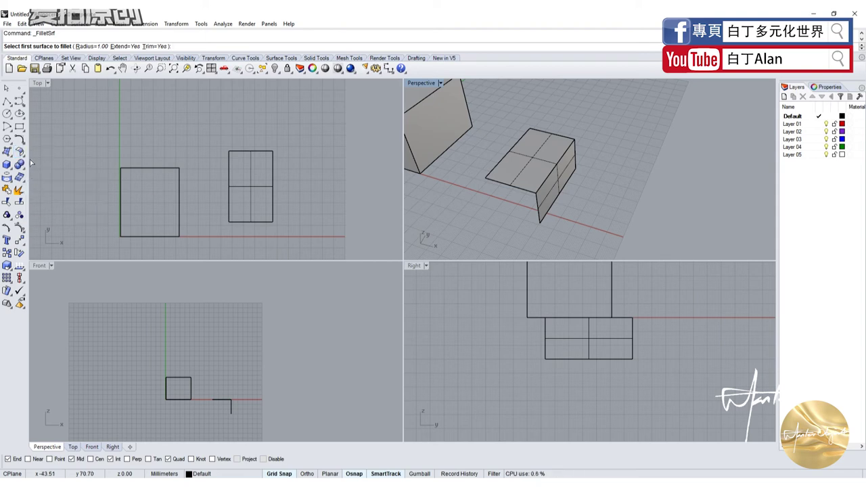
pyautogui.scroll(5, 458, 148)
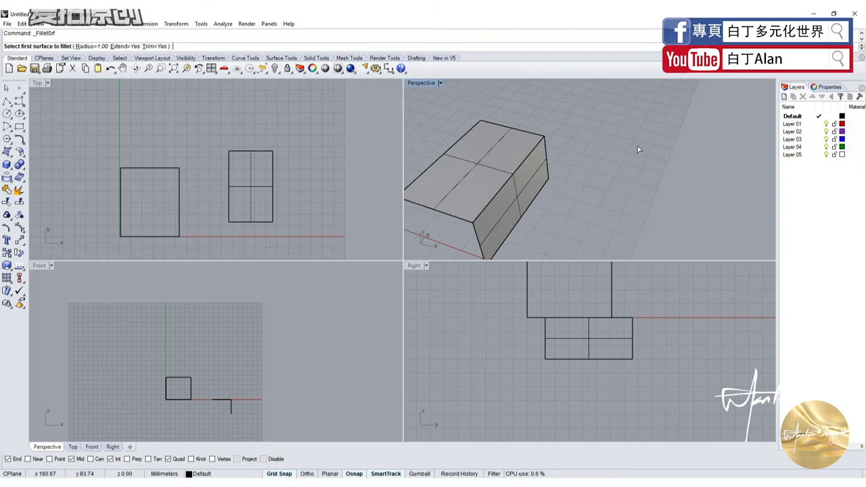
pyautogui.click(525, 166)
pyautogui.click(515, 177)
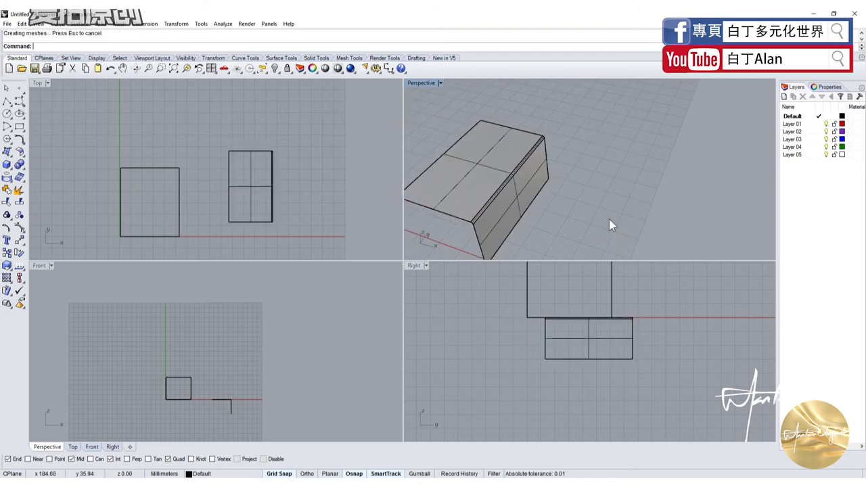
# - Select the two planes and the fillet surface and delete them
pyautogui.click(520, 172)
pyautogui.click(571, 223)
pyautogui.moveTo(570, 222); pyautogui.dragTo(425, 130)
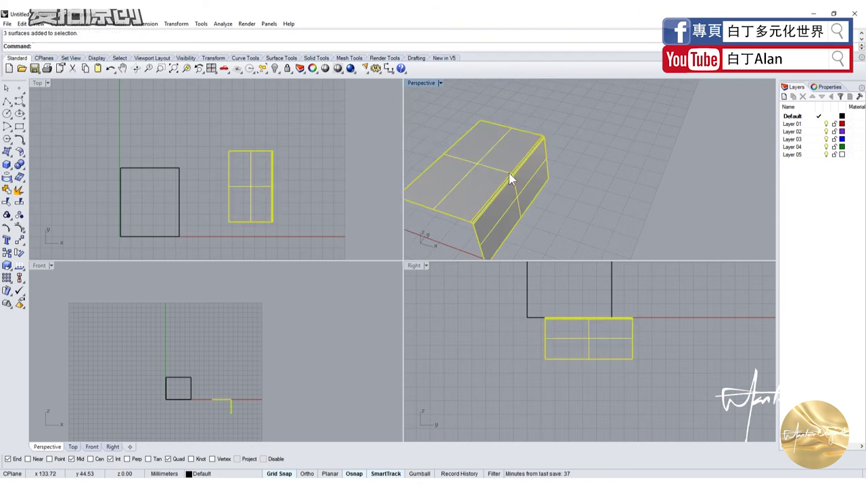
pyautogui.click(572, 200)
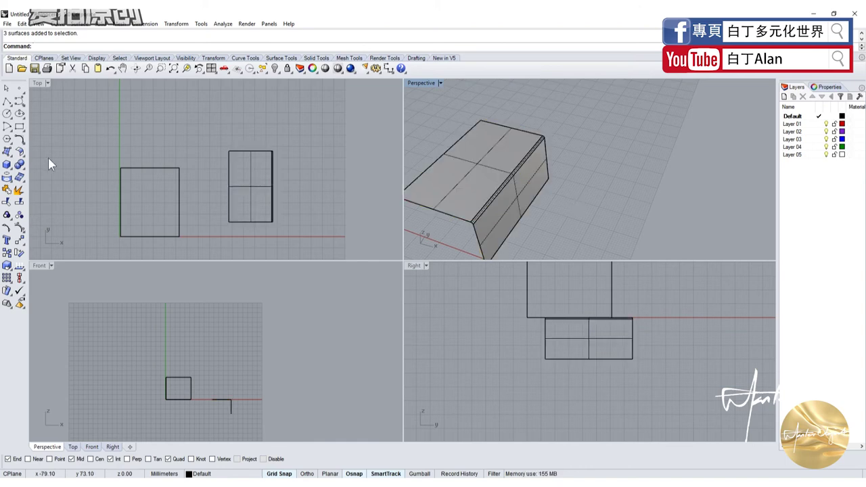
pyautogui.click(25, 154)
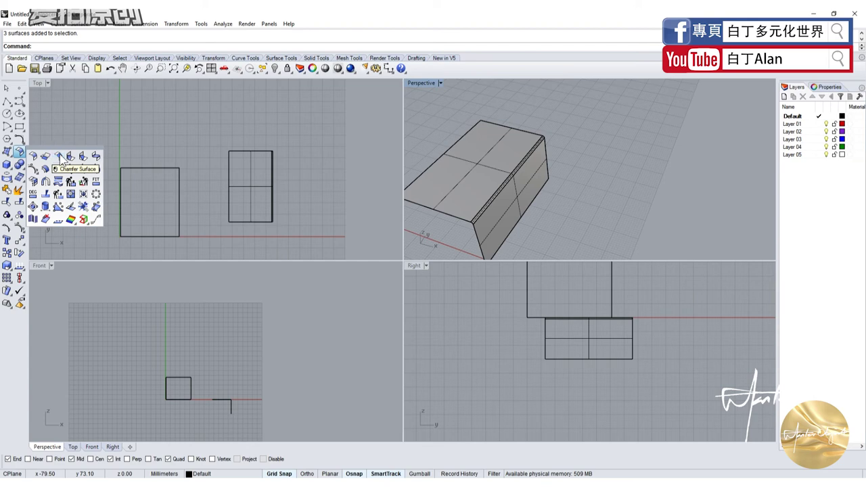
pyautogui.press('Delete')
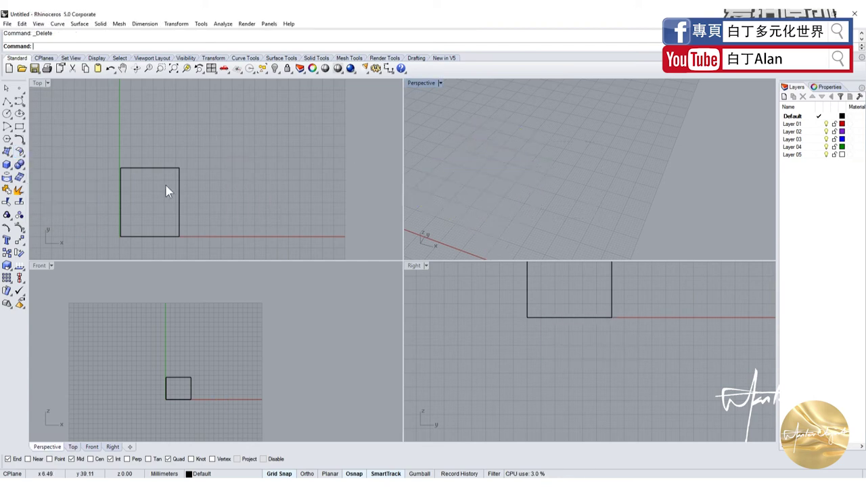
# - Zoom onto the cube and browse the Solid Creation and Solid Tools flyouts to Variable radius fillet
pyautogui.scroll(-5, 540, 353)
pyautogui.scroll(5, 603, 160)
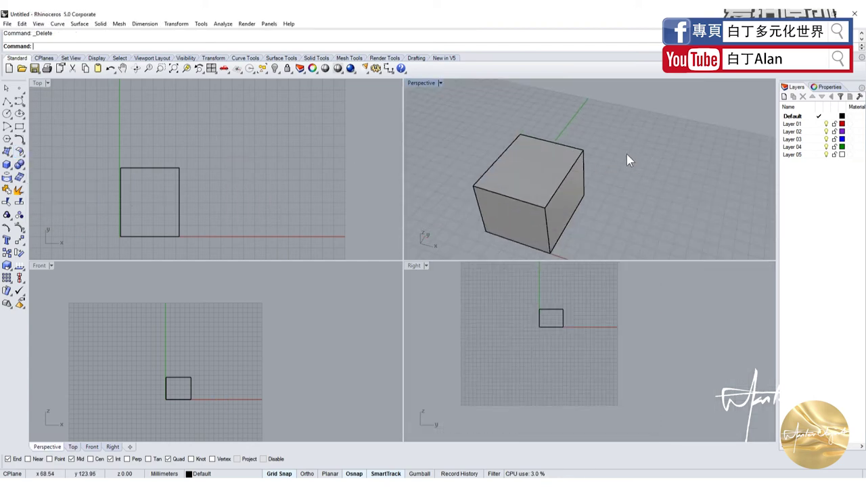
pyautogui.click(10, 170)
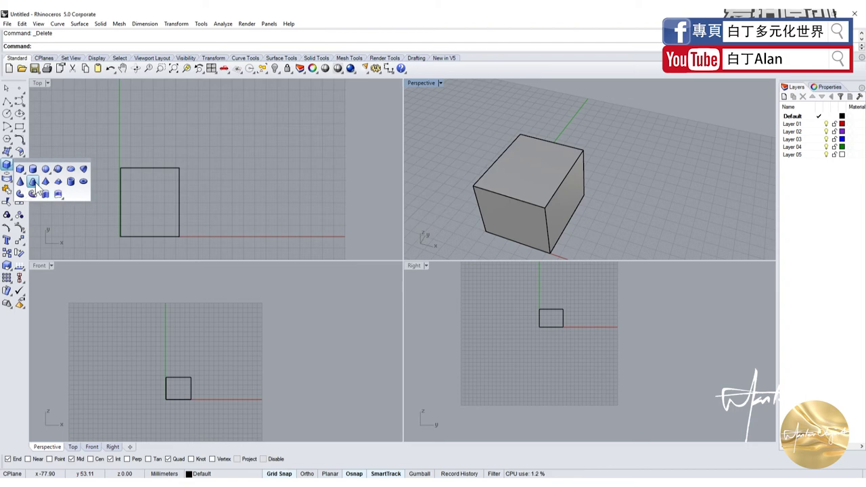
pyautogui.click(50, 130)
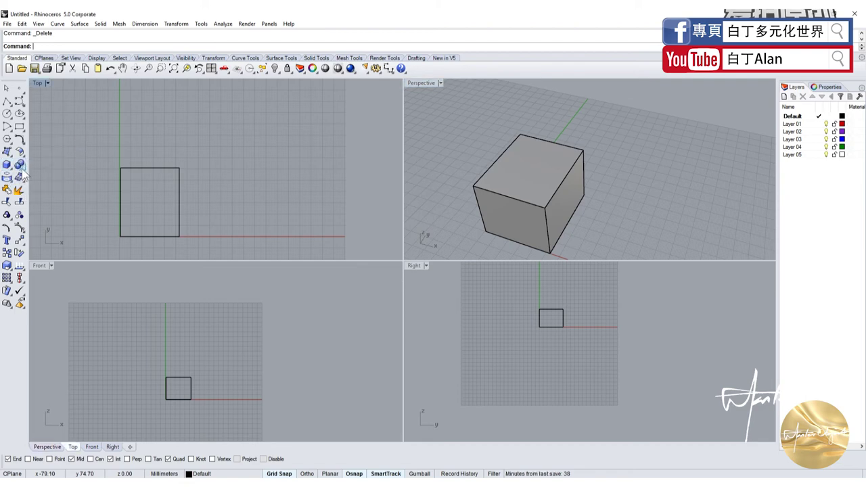
pyautogui.click(20, 167)
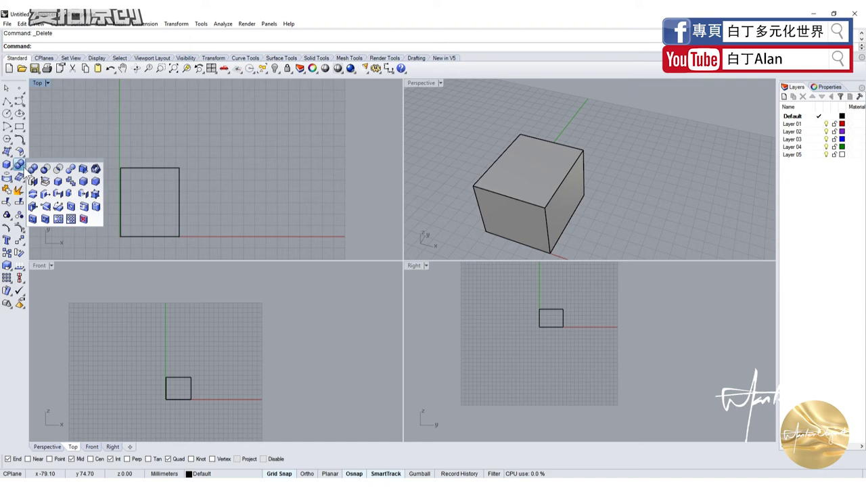
pyautogui.click(6, 167)
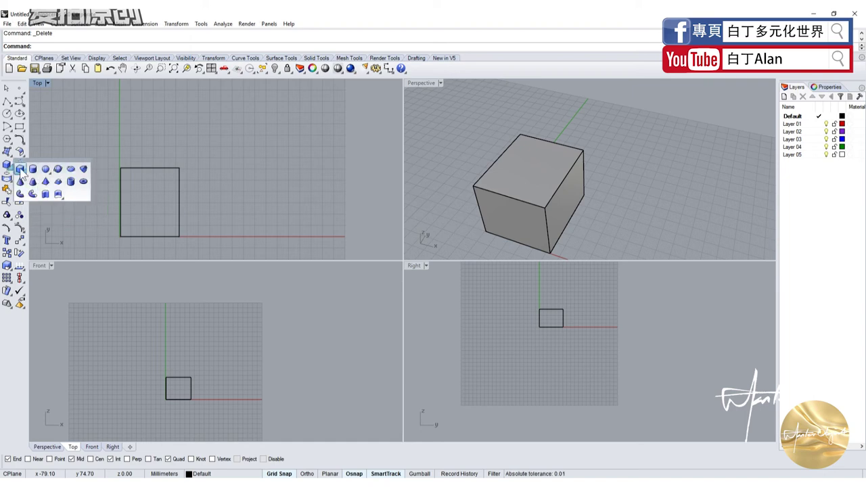
pyautogui.click(23, 170)
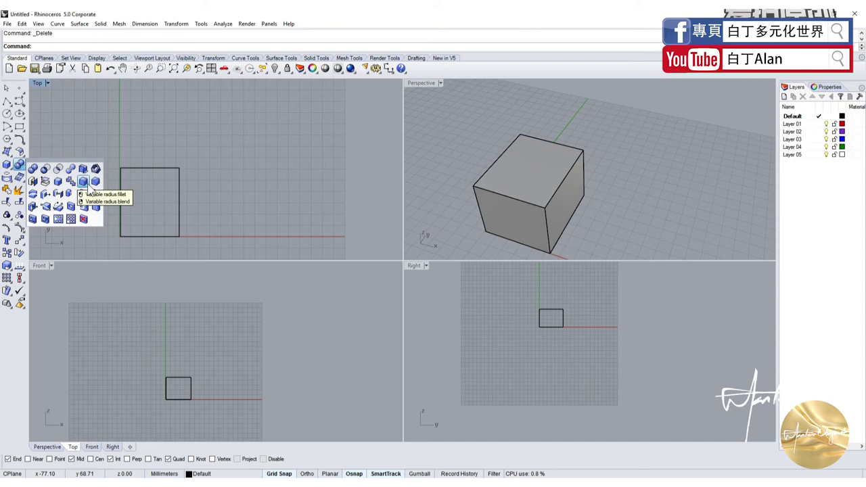
# - Round one edge of the box with a radius-2 variable radius fillet and zoom to check it
pyautogui.click(84, 182)
pyautogui.click(558, 190)
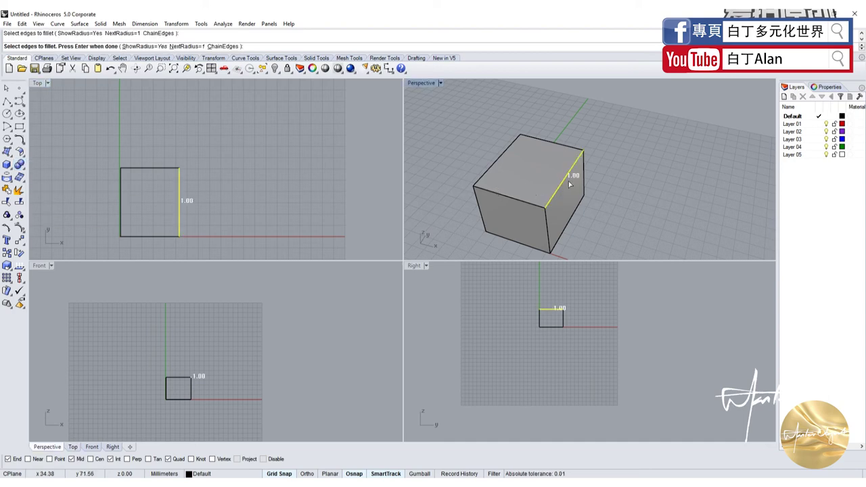
pyautogui.scroll(2, 569, 184)
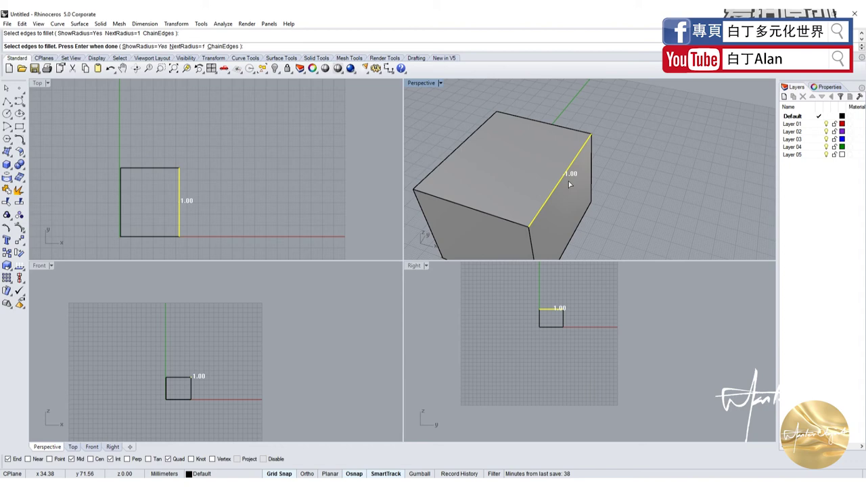
pyautogui.write('2')
pyautogui.press('Return')
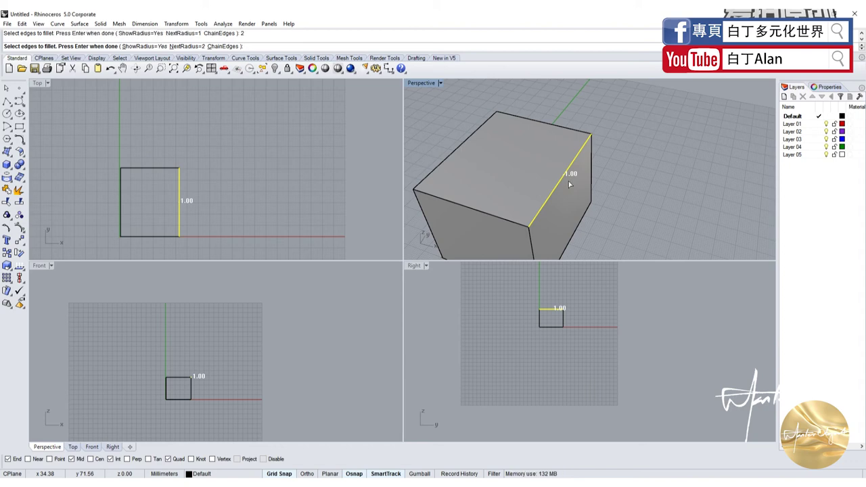
pyautogui.press('Return')
pyautogui.press('Return')
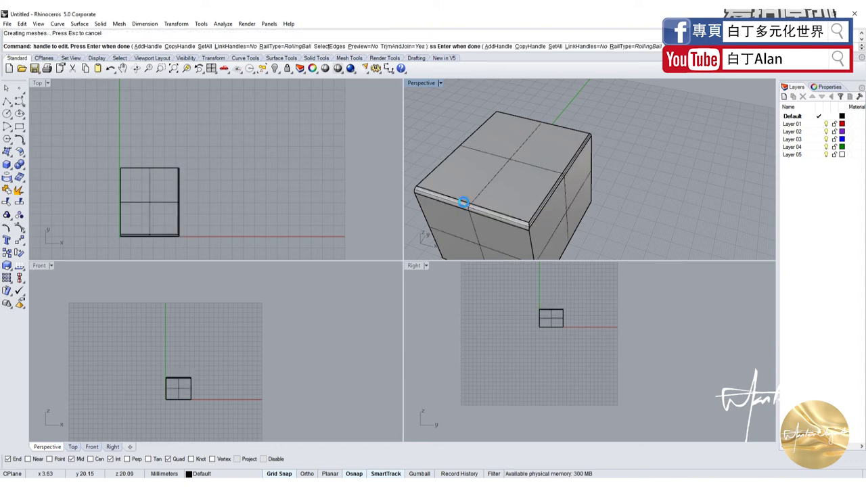
pyautogui.scroll(3, 539, 224)
pyautogui.scroll(2, 538, 224)
pyautogui.scroll(-3, 539, 224)
pyautogui.scroll(-1, 507, 182)
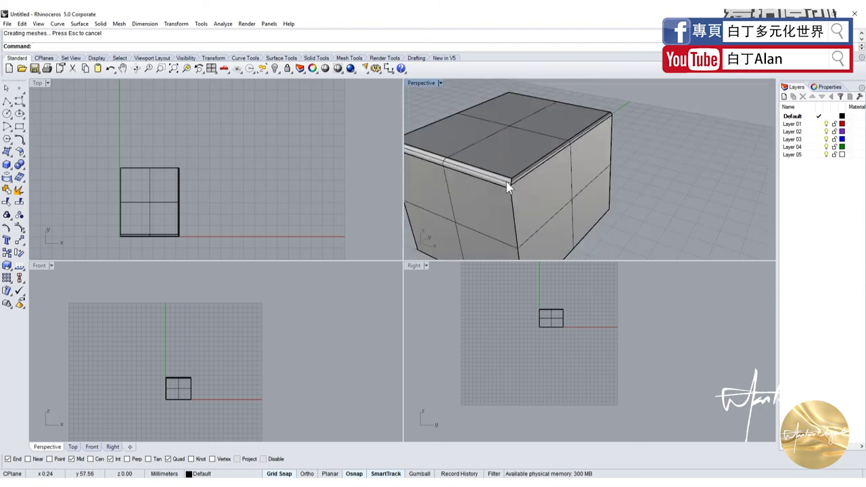
pyautogui.scroll(3, 506, 181)
pyautogui.scroll(-3, 553, 174)
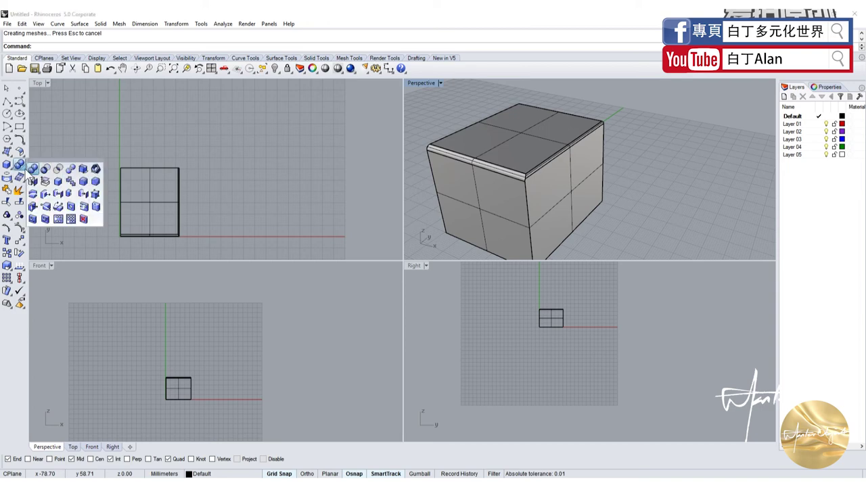
# - Chamfer two bottom edges of the box at distance 5 with Chamfer Edge
pyautogui.click(20, 167)
pyautogui.click(98, 192)
pyautogui.moveTo(433, 197); pyautogui.dragTo(569, 230, button='right')
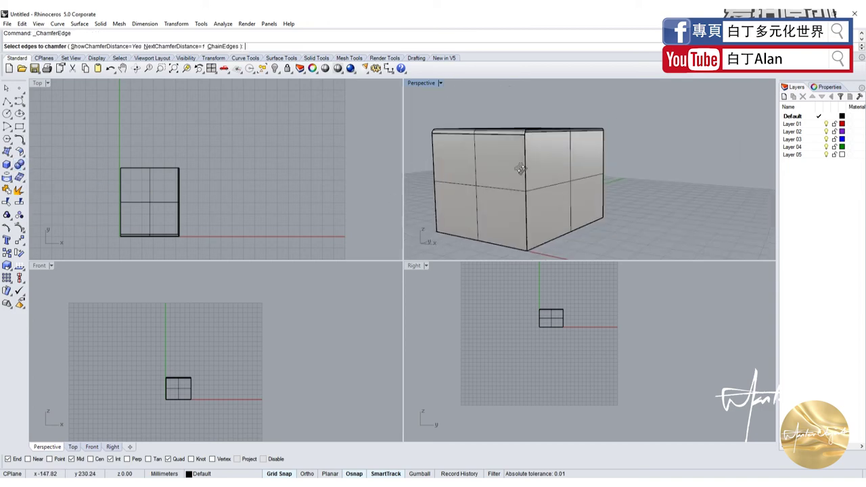
pyautogui.click(565, 236)
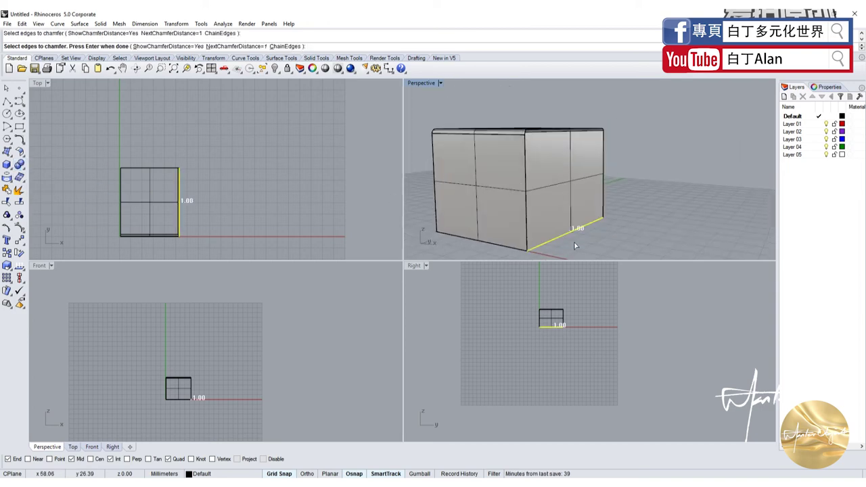
pyautogui.write(' 5')
pyautogui.press('Return')
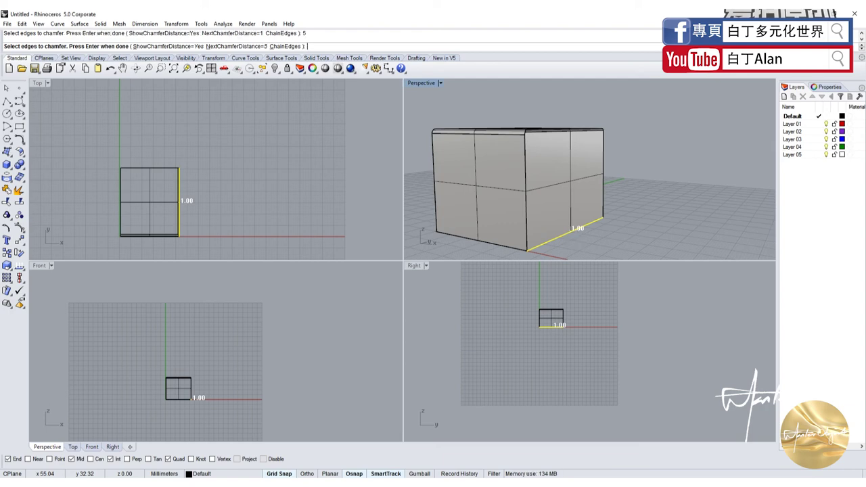
pyautogui.click(533, 252)
pyautogui.press('Return')
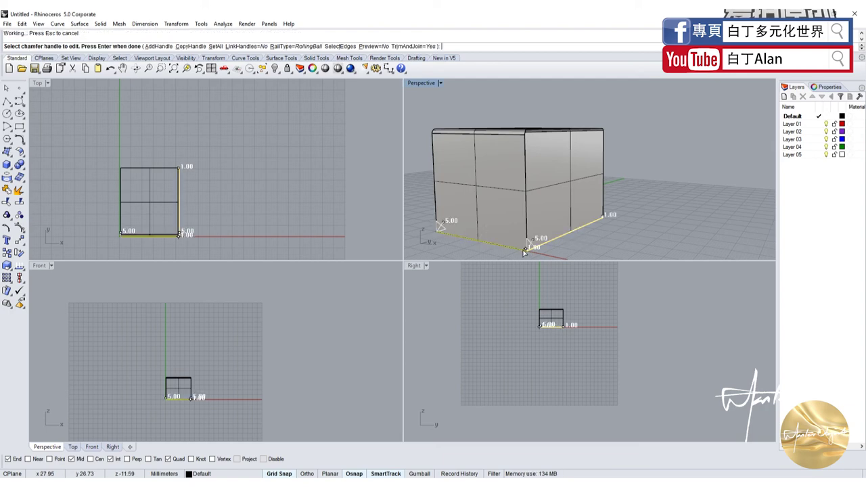
pyautogui.press('Return')
# - Inspect the chamfer from under the box, then undo it
pyautogui.moveTo(557, 247); pyautogui.dragTo(551, 151, button='right')
pyautogui.scroll(3, 519, 187)
pyautogui.scroll(-5, 506, 130)
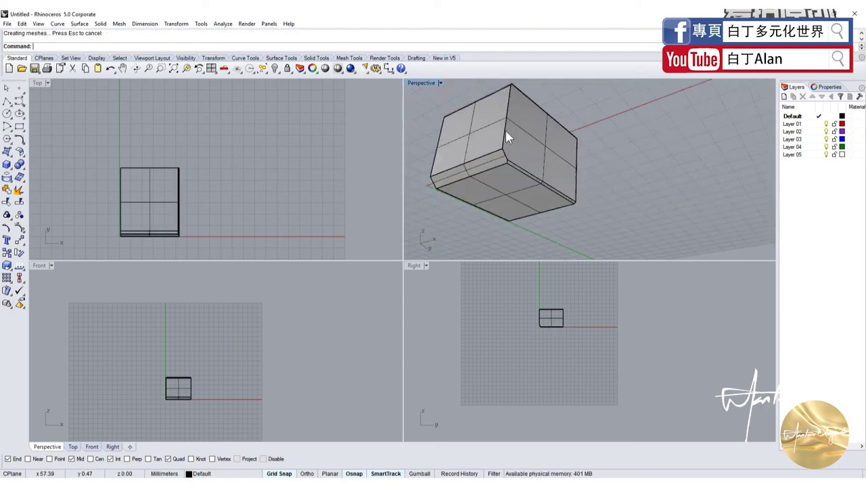
pyautogui.scroll(5, 512, 164)
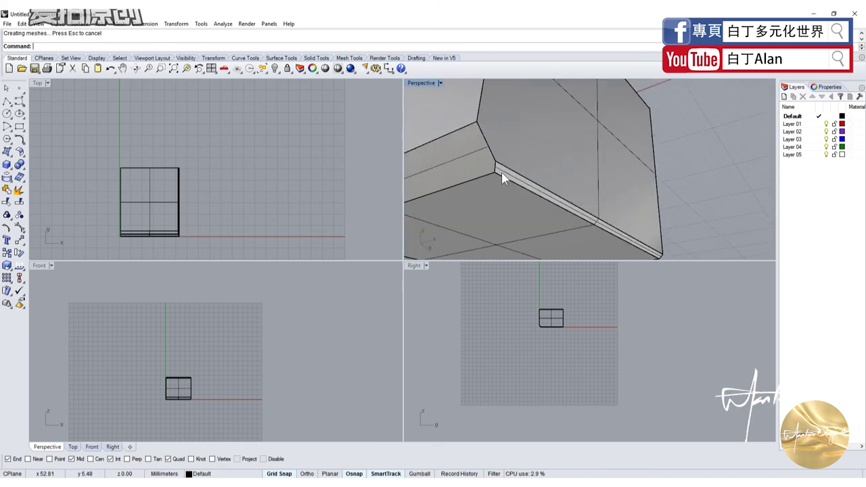
pyautogui.scroll(2, 503, 173)
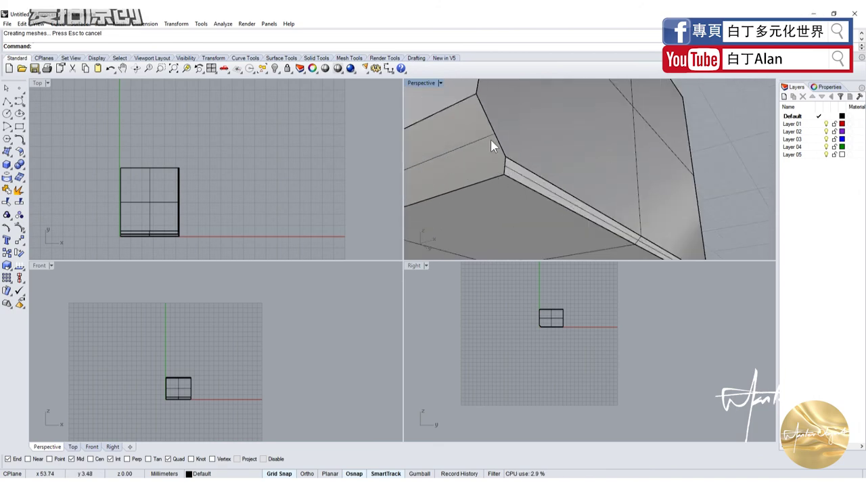
pyautogui.scroll(-5, 580, 194)
pyautogui.hotkey('ctrl', 'z')
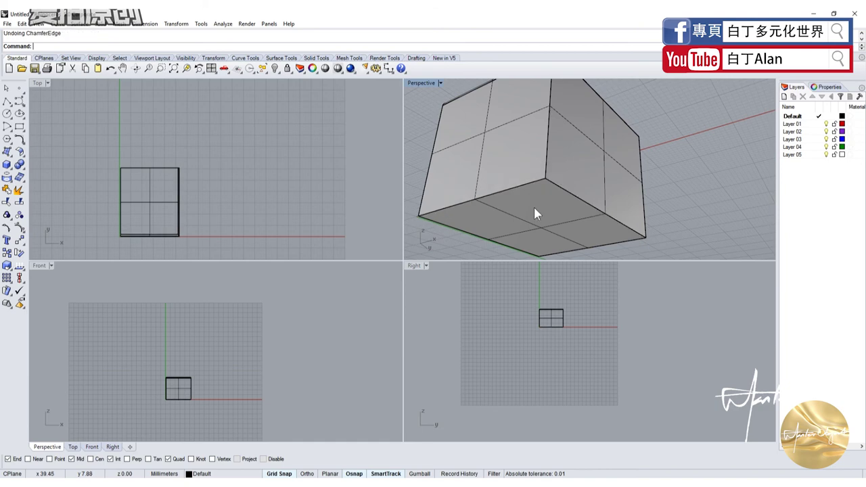
# - Repeat Chamfer Edge: front bottom edge at 5, a second bottom edge at 1
pyautogui.rightClick(534, 207)
pyautogui.click(532, 188)
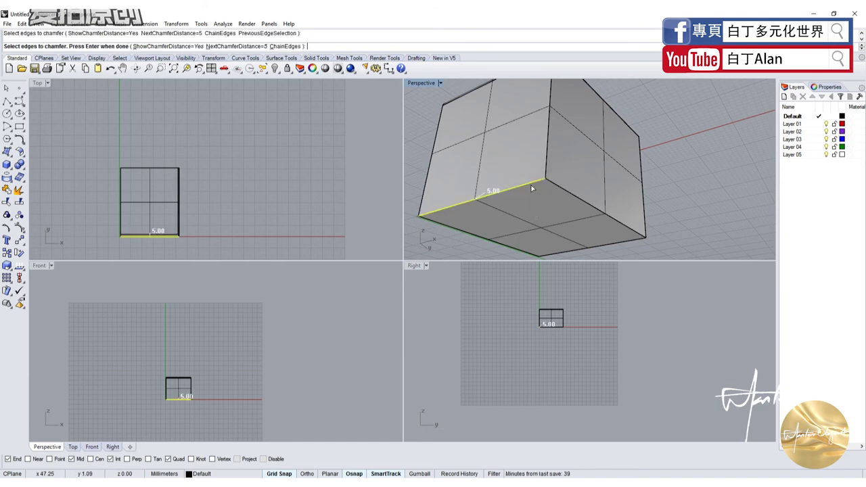
pyautogui.write('1')
pyautogui.press('Return')
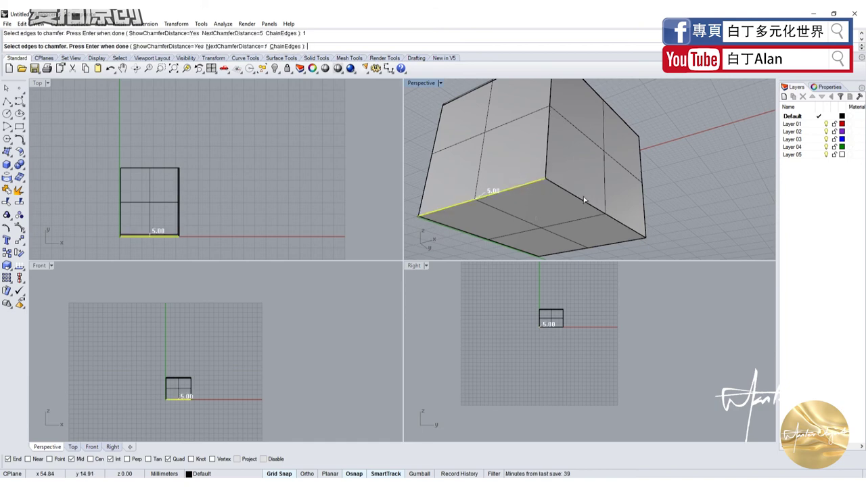
pyautogui.click(585, 201)
pyautogui.press('Return')
pyautogui.scroll(5, 539, 182)
pyautogui.scroll(3, 599, 206)
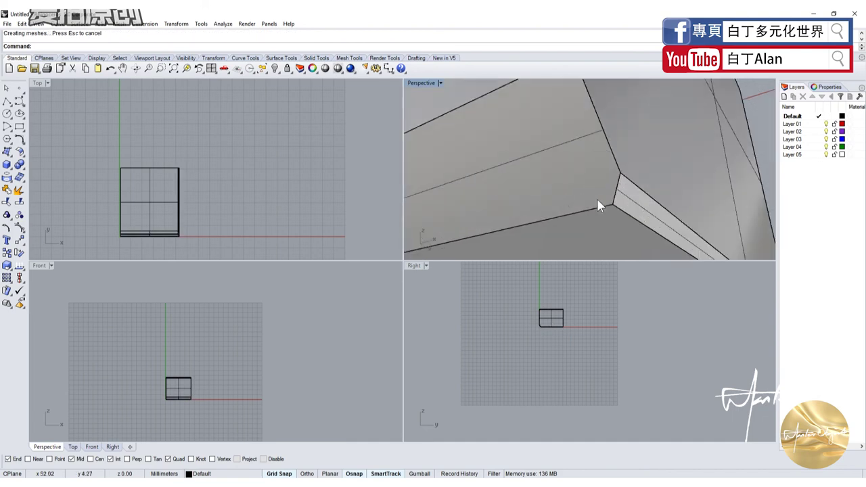
pyautogui.scroll(-5, 598, 204)
pyautogui.scroll(5, 612, 197)
pyautogui.scroll(-5, 589, 170)
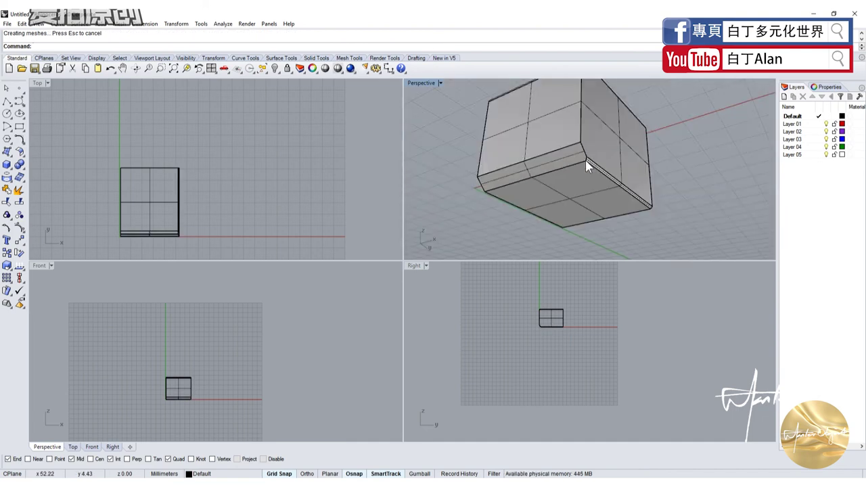
pyautogui.scroll(2, 587, 163)
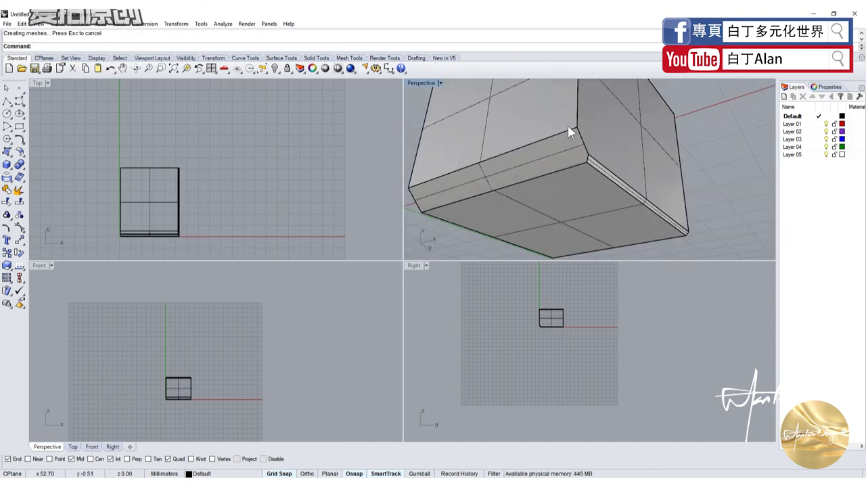
pyautogui.scroll(-3, 572, 142)
pyautogui.scroll(5, 572, 166)
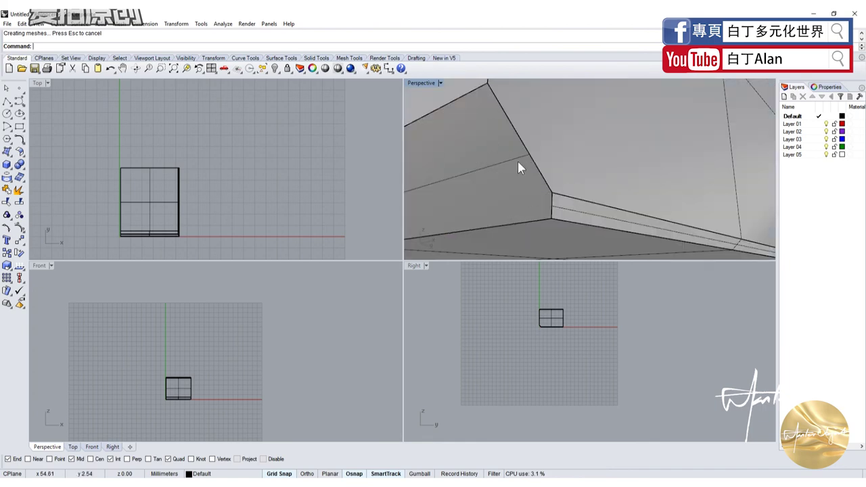
pyautogui.scroll(-3, 577, 212)
pyautogui.scroll(-3, 532, 178)
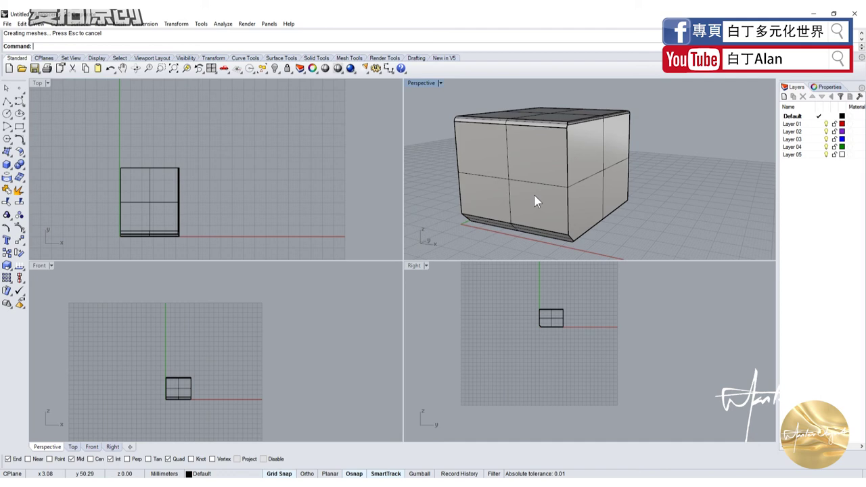
# - Maximize the Perspective viewport and orbit below to view the box's bottom face
pyautogui.doubleClick(421, 83)
pyautogui.scroll(-2, 333, 189)
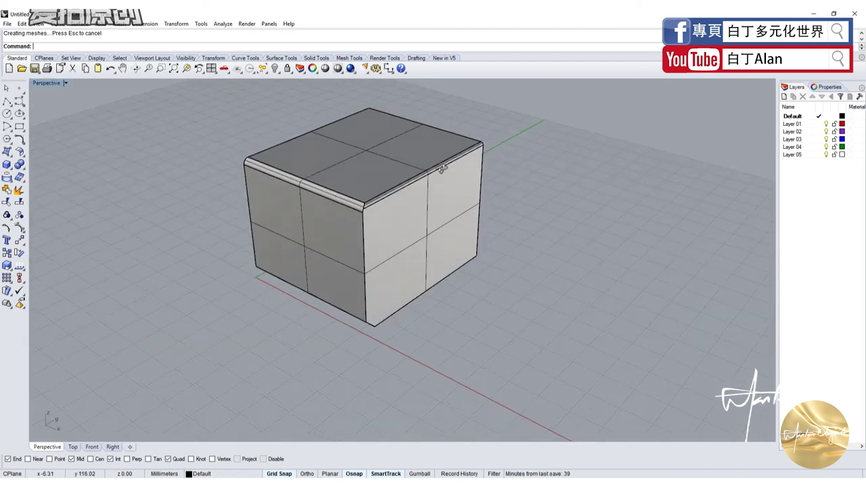
pyautogui.scroll(5, 333, 189)
pyautogui.scroll(-2, 355, 192)
pyautogui.scroll(-3, 388, 228)
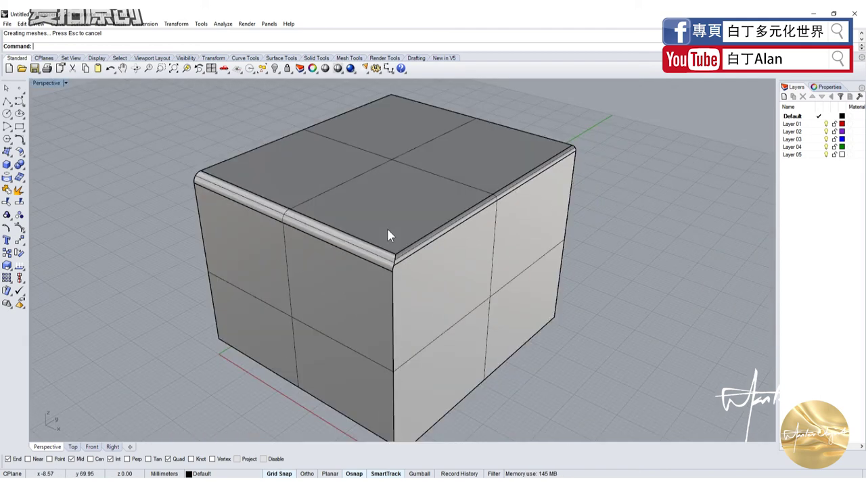
pyautogui.moveTo(406, 280)
pyautogui.mouseDown(button='right')
pyautogui.moveTo(381, 236)
pyautogui.moveTo(366, 256)
pyautogui.mouseUp(button='right')
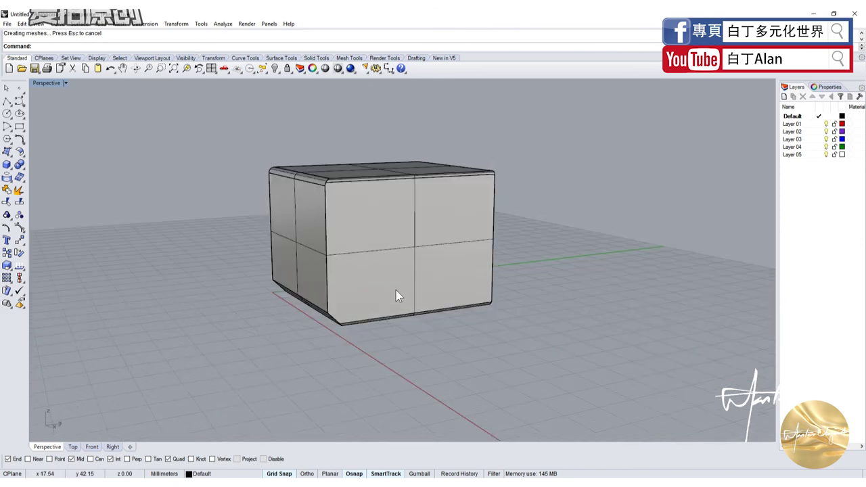
pyautogui.moveTo(396, 295)
pyautogui.mouseDown(button='right')
pyautogui.moveTo(410, 338)
pyautogui.moveTo(400, 295)
pyautogui.mouseUp(button='right')
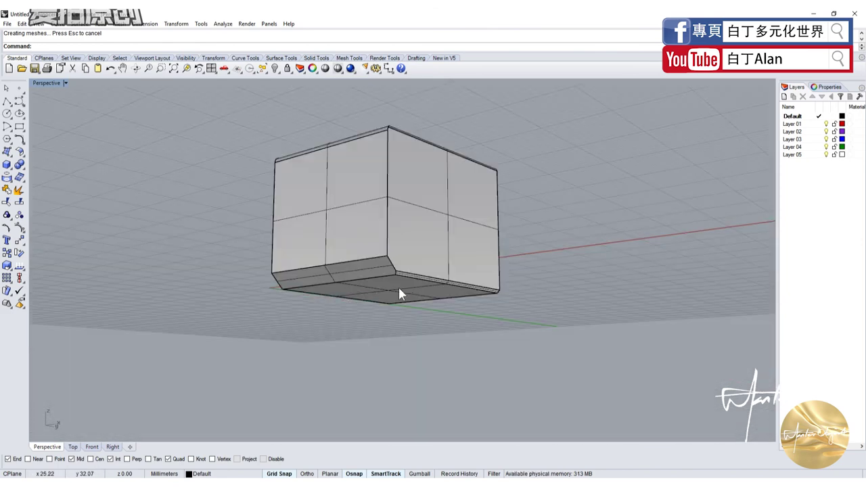
pyautogui.moveTo(501, 314); pyautogui.dragTo(426, 270, button='right')
pyautogui.scroll(5, 426, 270)
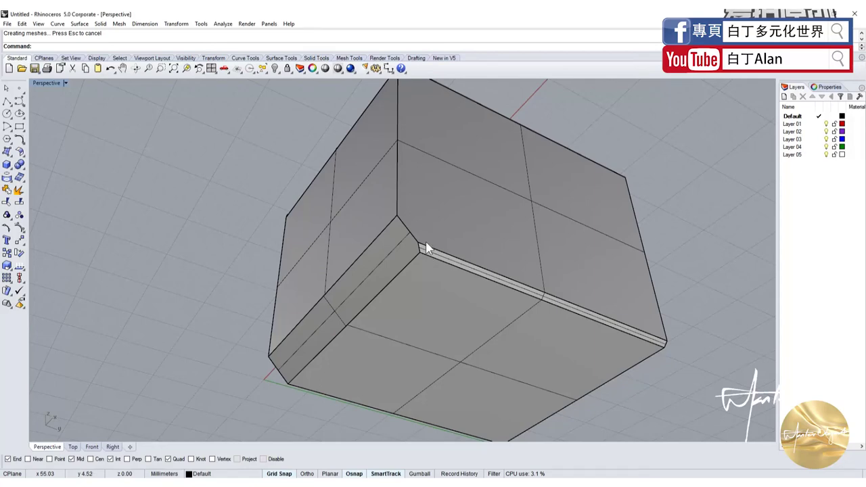
pyautogui.scroll(-3, 426, 242)
pyautogui.scroll(-2, 429, 245)
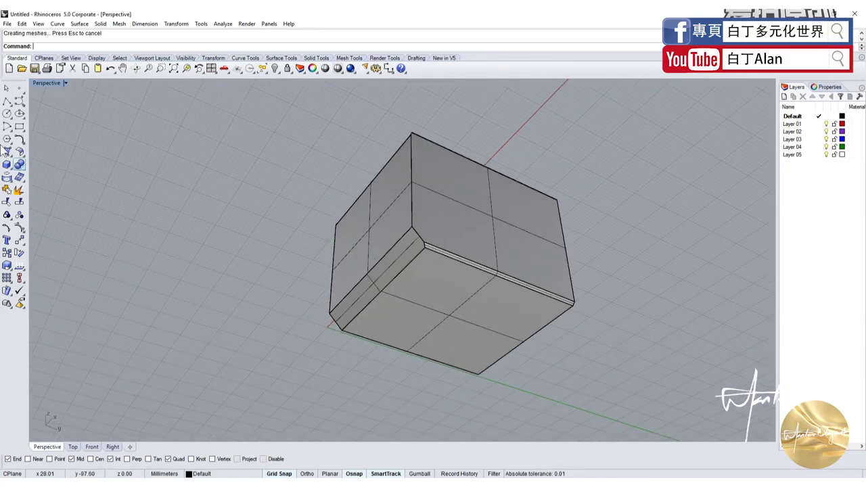
# - Window-select the whole filleted and chamfered box and delete it
pyautogui.click(19, 165)
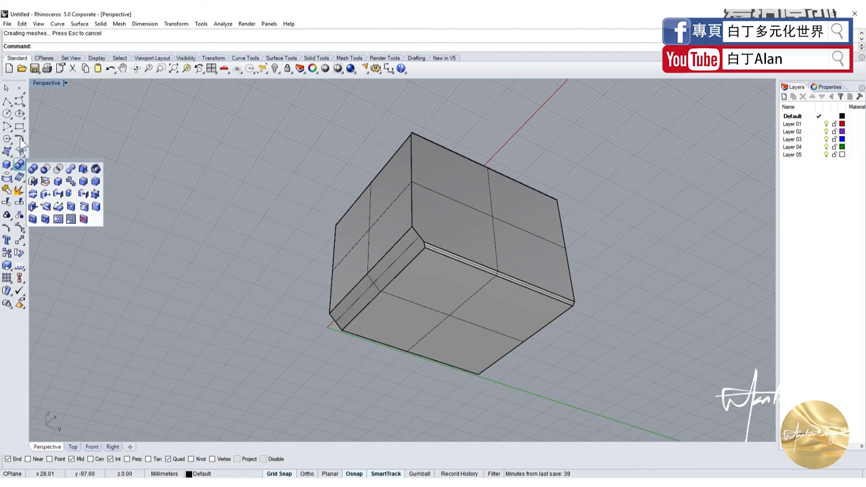
pyautogui.click(113, 132)
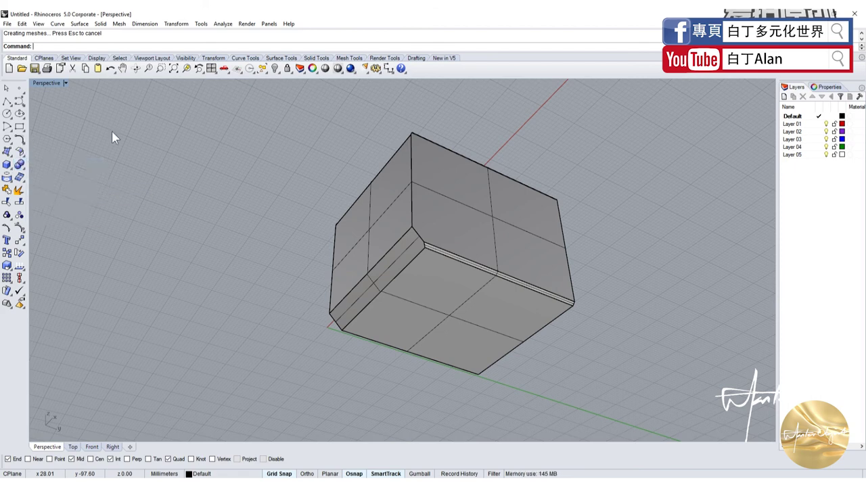
pyautogui.moveTo(611, 342); pyautogui.dragTo(247, 143)
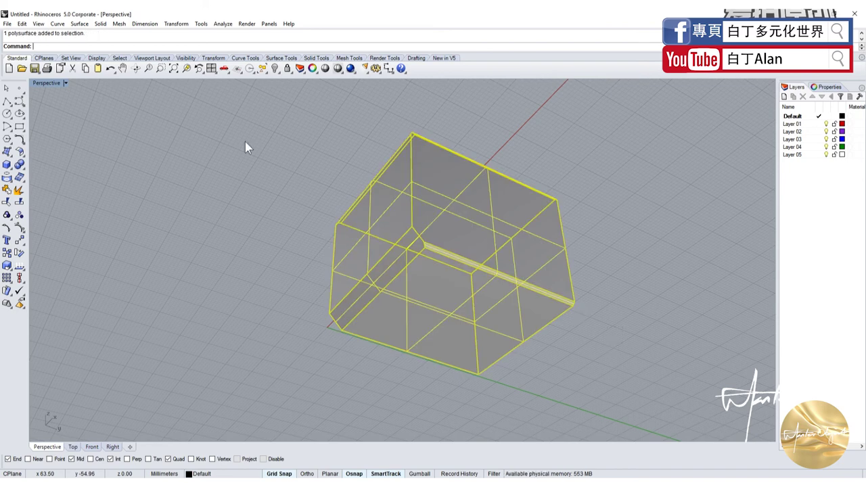
pyautogui.press('Delete')
pyautogui.moveTo(245, 145)
pyautogui.mouseDown(button='right')
pyautogui.moveTo(291, 194)
pyautogui.moveTo(293, 273)
pyautogui.moveTo(104, 207)
pyautogui.mouseUp(button='right')
# - Start a Box, place its first base corner, then cancel with Esc
pyautogui.click(7, 165)
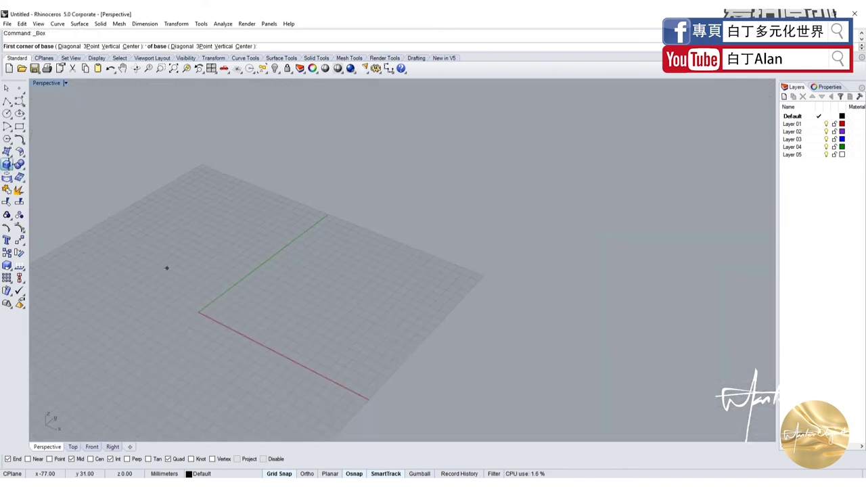
pyautogui.scroll(3, 212, 350)
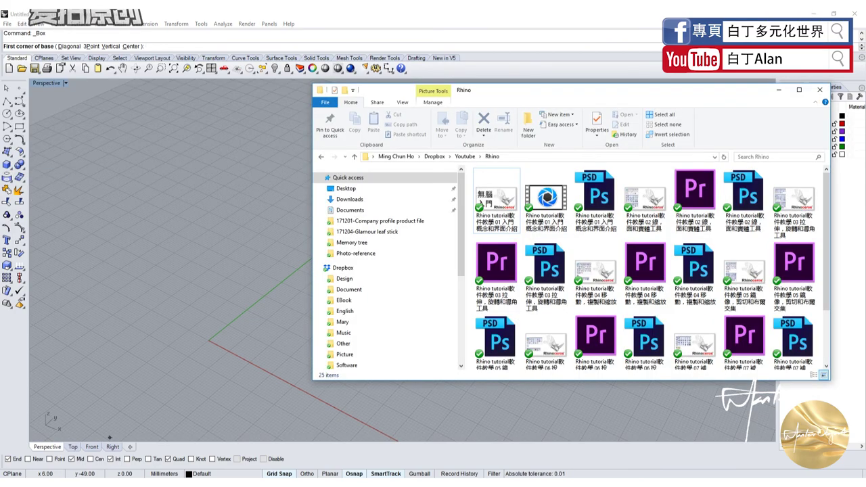
pyautogui.click(124, 334)
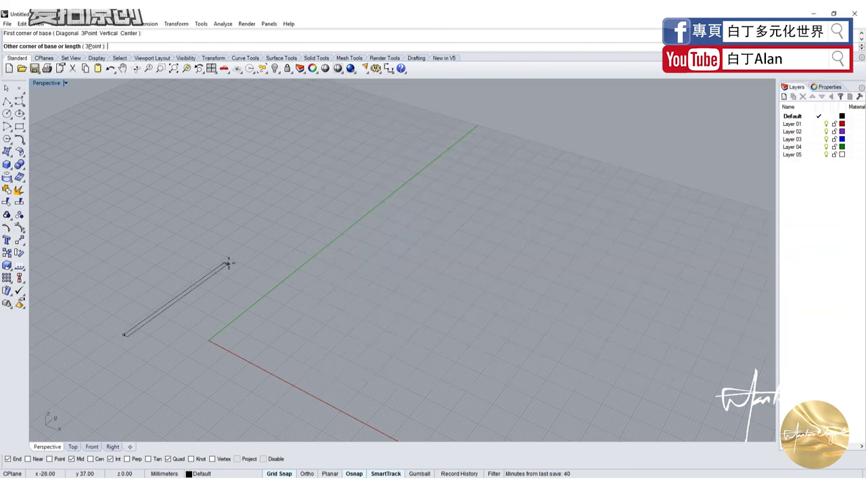
pyautogui.press('Escape')
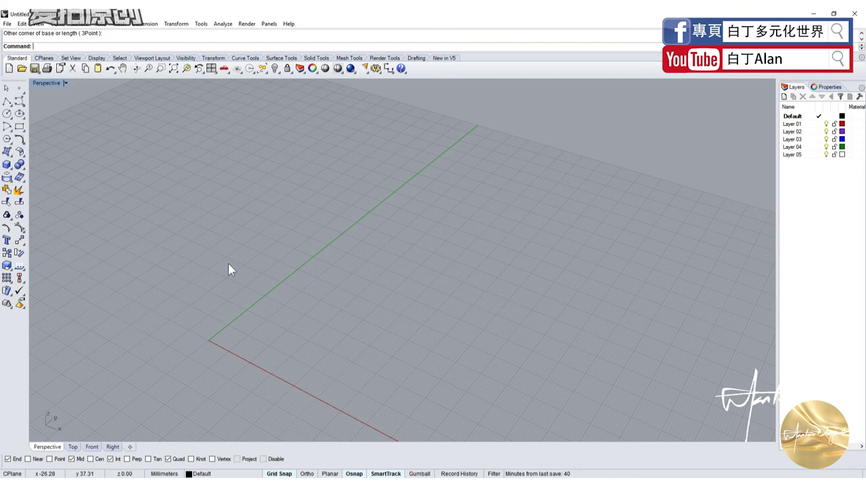